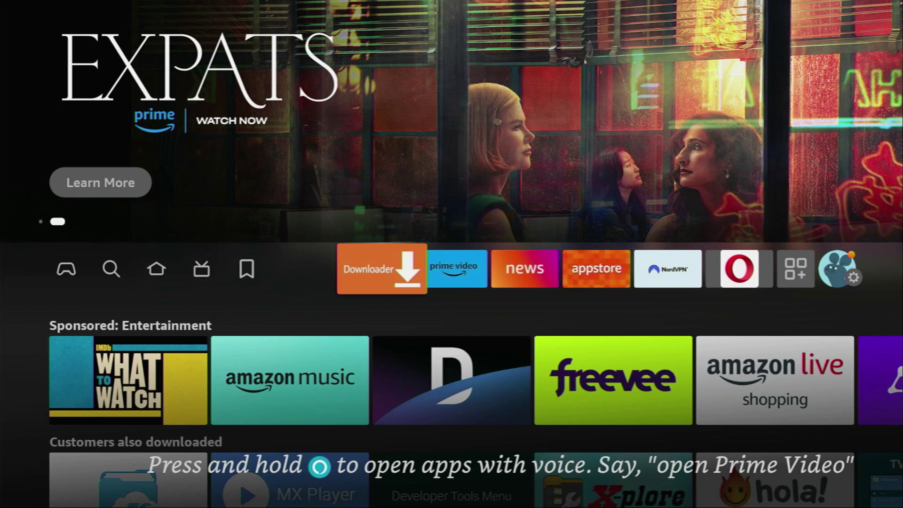
# Step: Go from the home screen's Find (magnifier) icon down into the Search bar
pyautogui.press('Left')
pyautogui.press('Left')
pyautogui.press('Left')
pyautogui.press('Left')
pyautogui.press('Left')
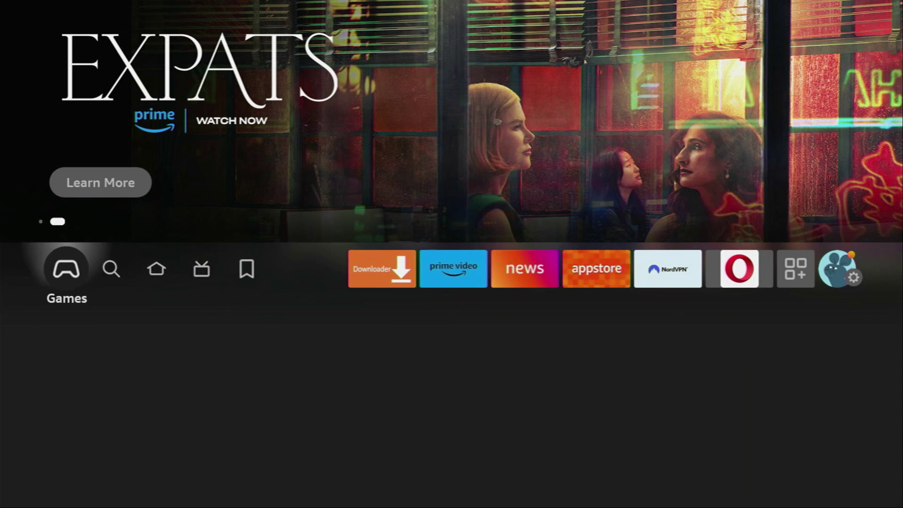
pyautogui.press('Right')
pyautogui.press('Down')
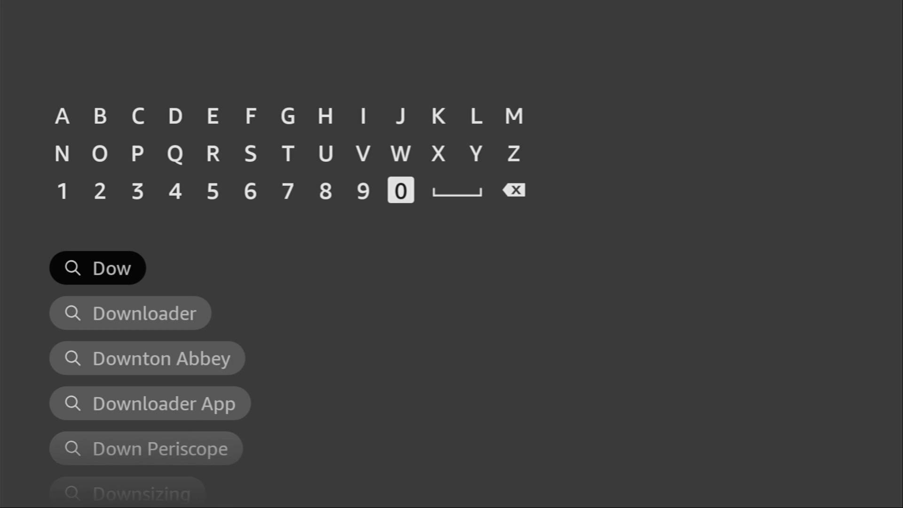
pyautogui.press('Down')
pyautogui.press('Down')
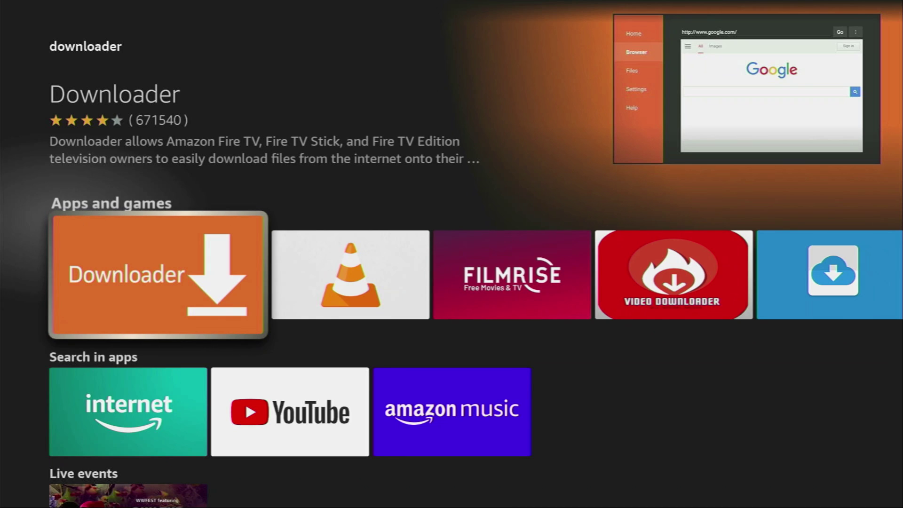
# Step: Go Home, open the Settings gear and enter My Fire TV, landing on Developer options
pyautogui.press('Home')
pyautogui.press('Right')
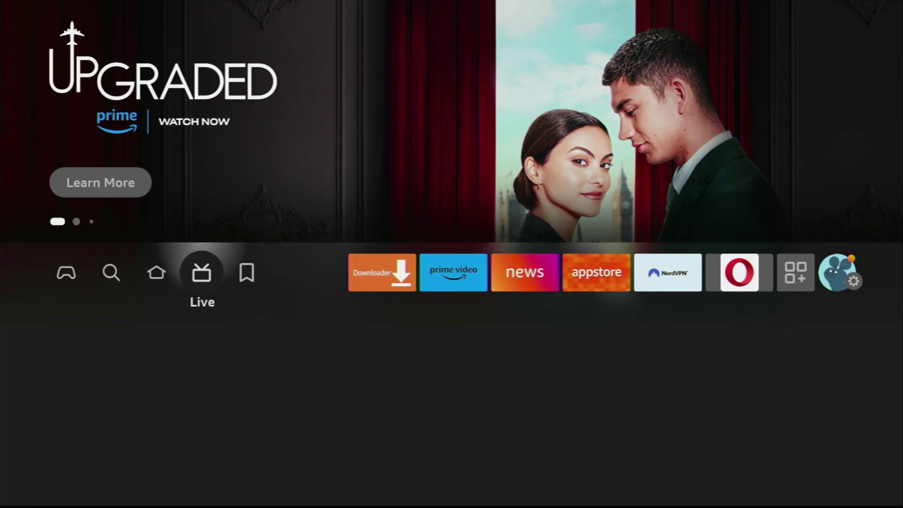
pyautogui.press('Right')
pyautogui.press('Right')
pyautogui.press('Right')
pyautogui.press('Right')
pyautogui.press('Right')
pyautogui.press('Right')
pyautogui.press('Right')
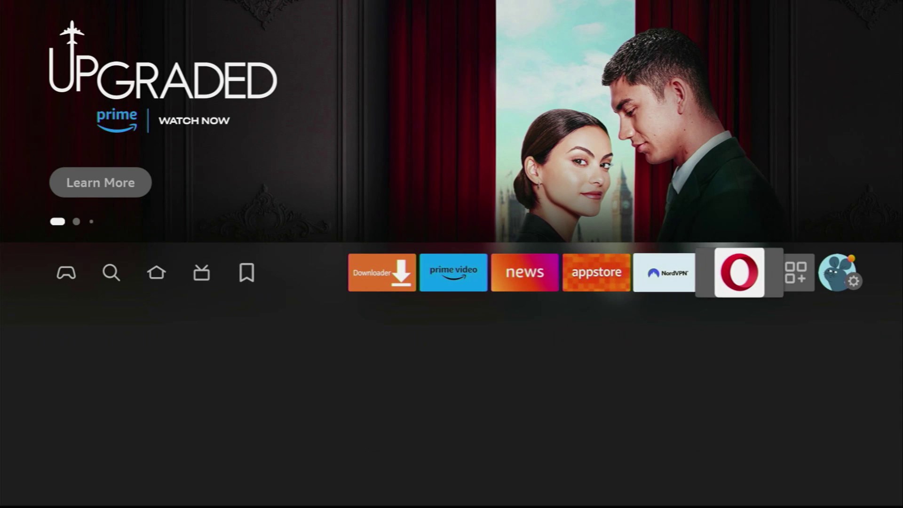
pyautogui.press('Right')
pyautogui.press('Right')
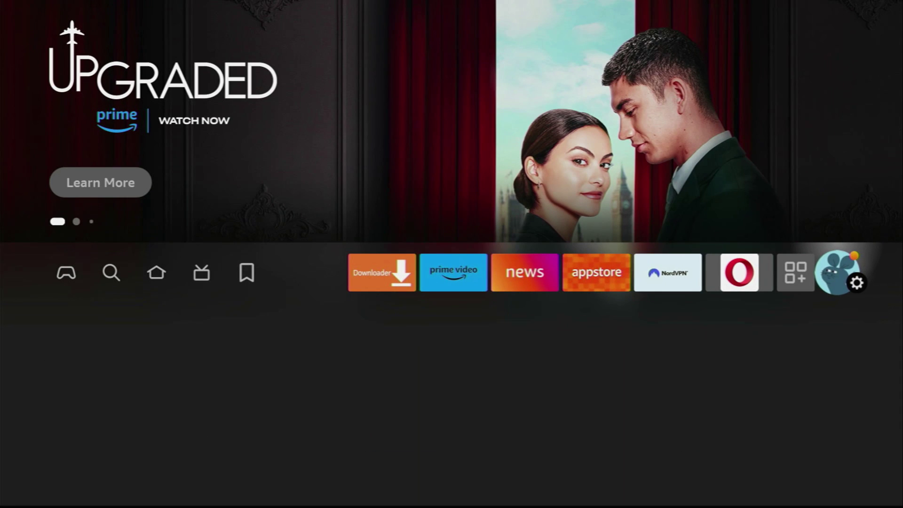
pyautogui.press('Down')
pyautogui.press('Down')
pyautogui.press('Down')
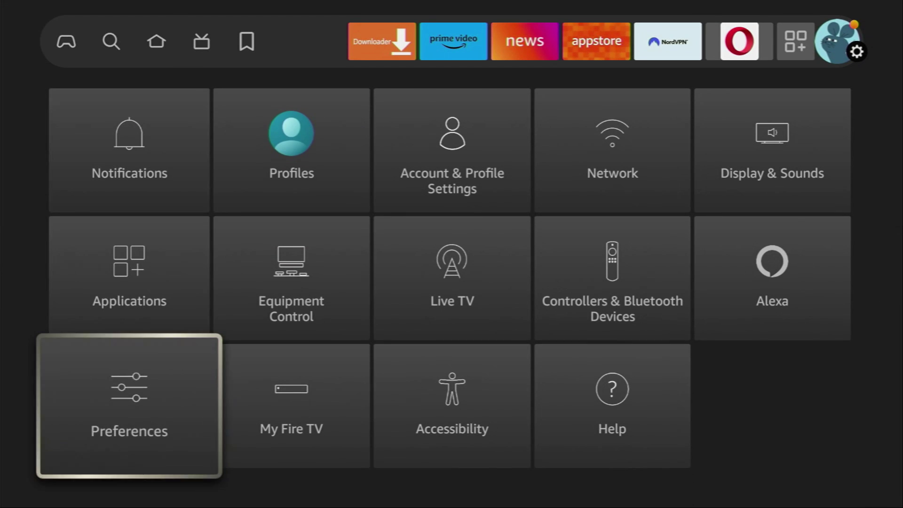
pyautogui.press('Right')
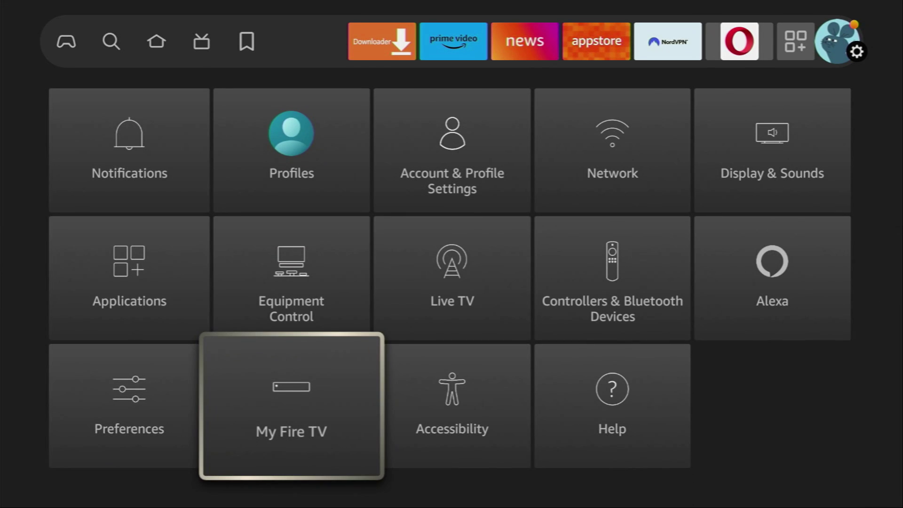
pyautogui.press('Return')
pyautogui.press('Down')
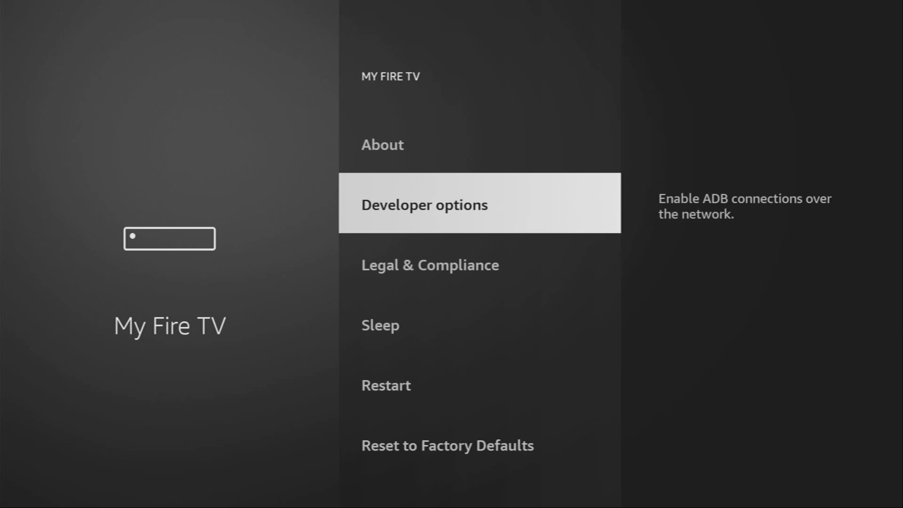
pyautogui.press('Up')
pyautogui.press('Return')
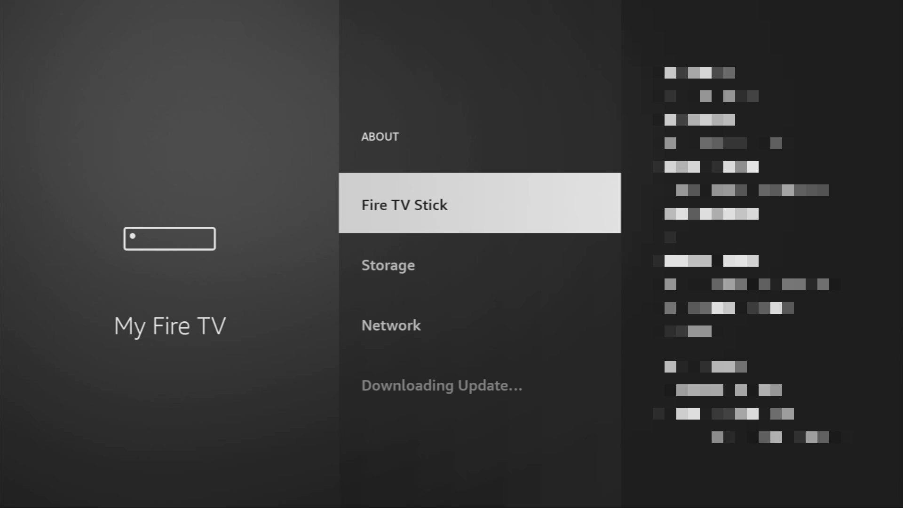
pyautogui.press('Return')
pyautogui.press('Return')
pyautogui.press('Return')
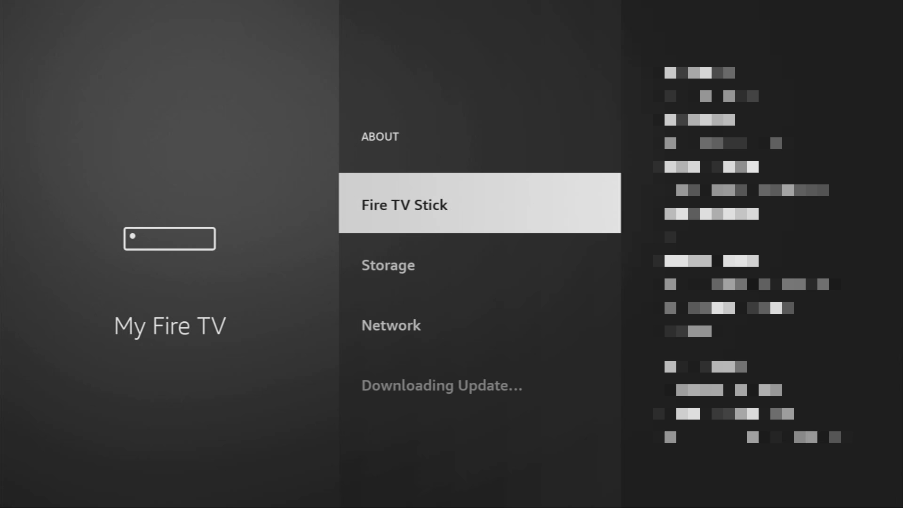
pyautogui.press('Escape')
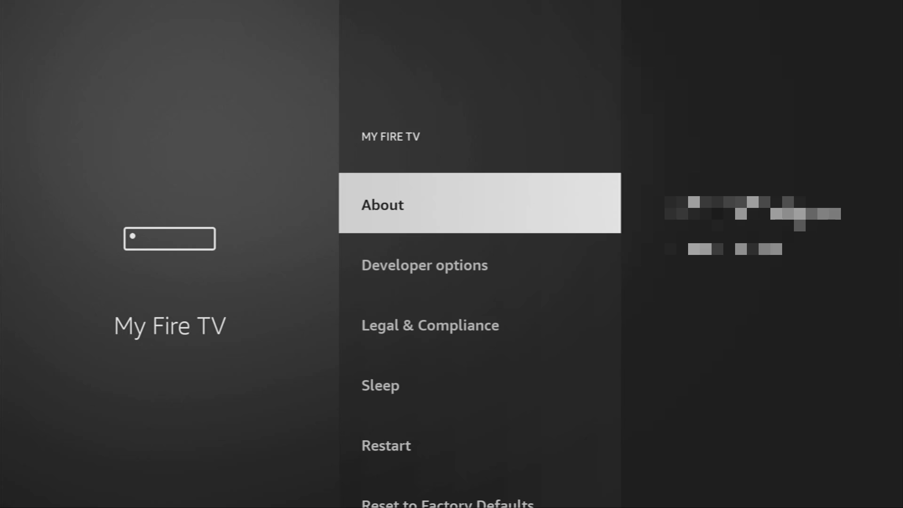
# Step: Open Developer options > Install unknown apps and switch Downloader to ON
pyautogui.press('Down')
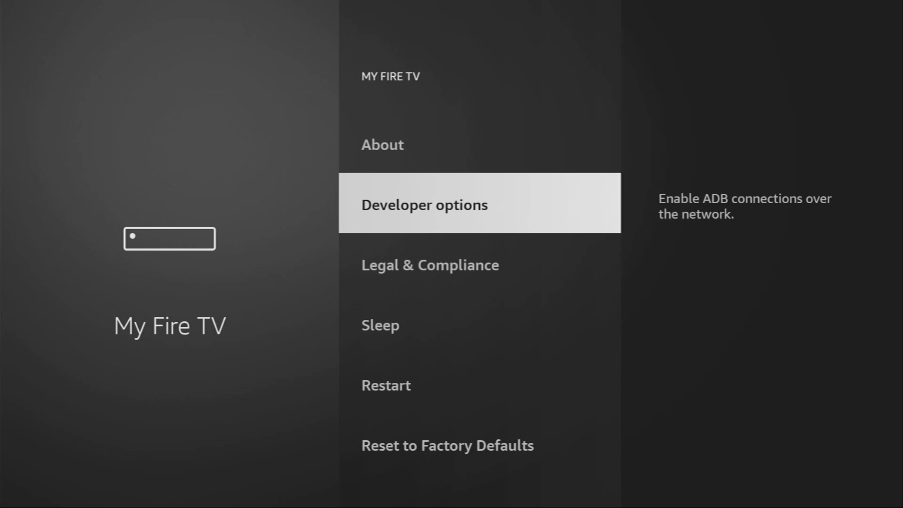
pyautogui.press('Return')
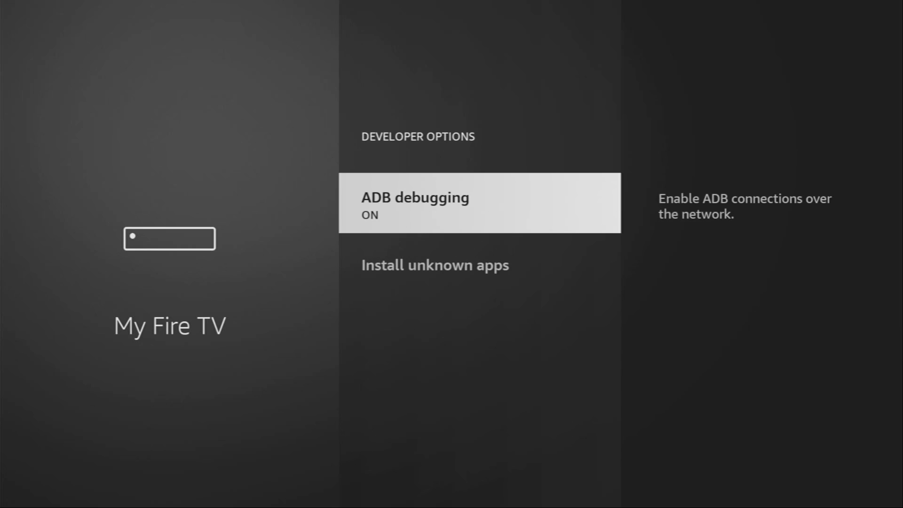
pyautogui.press('Return')
pyautogui.press('Return')
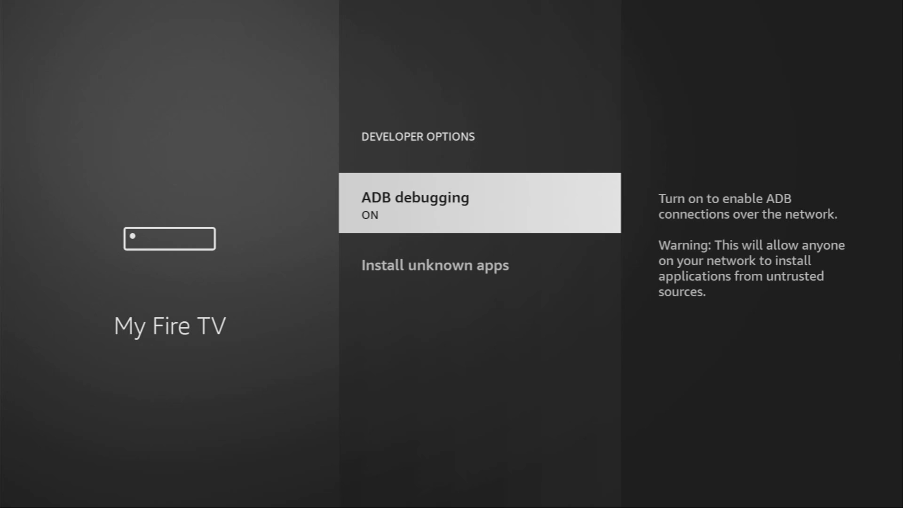
pyautogui.press('Down')
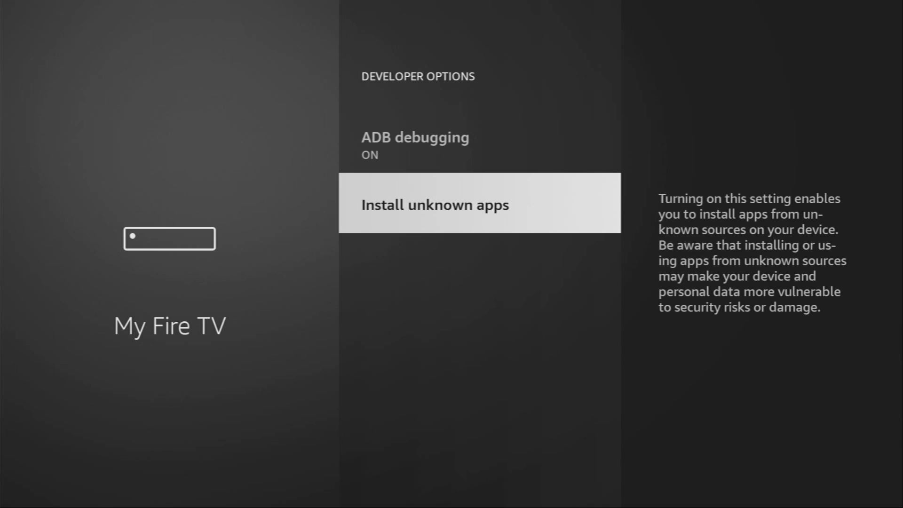
pyautogui.press('Return')
pyautogui.press('Return')
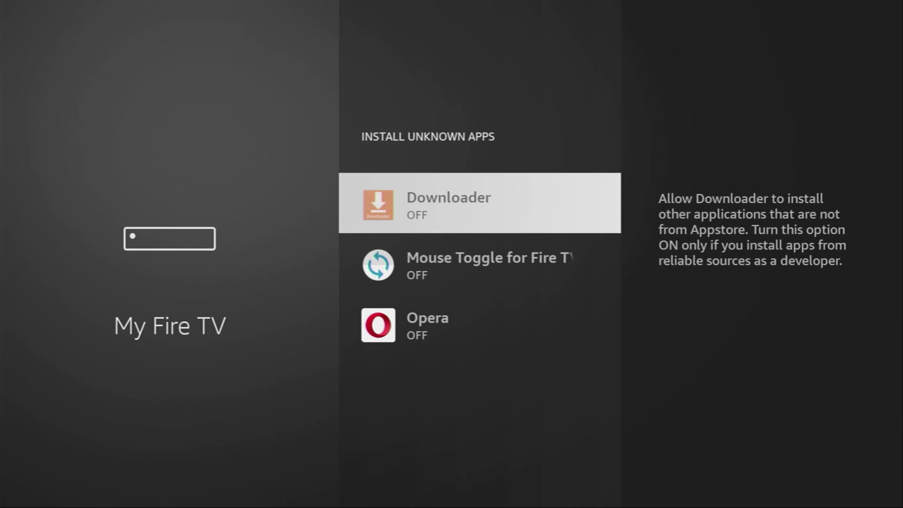
pyautogui.press('Return')
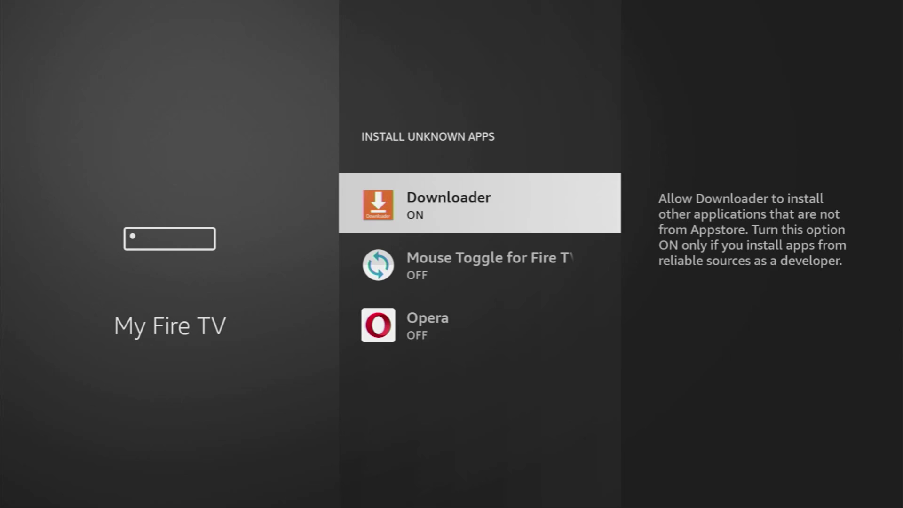
# Step: Return Home, open the Your Apps grid and highlight the NordVPN tile
pyautogui.press('Home')
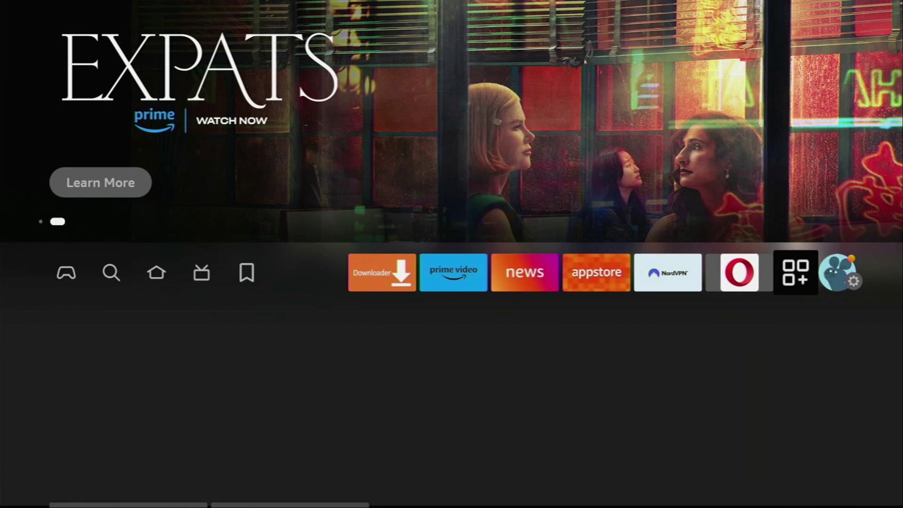
pyautogui.press('Return')
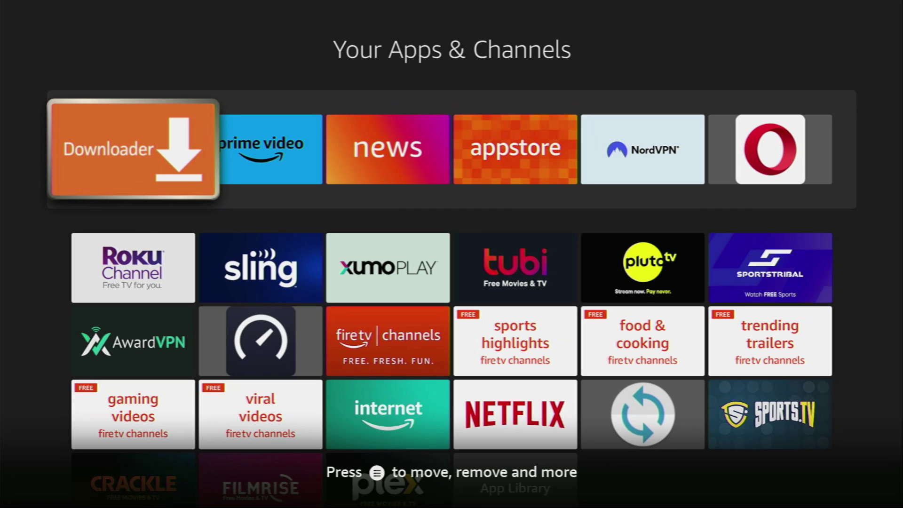
pyautogui.press('Right')
pyautogui.press('Right')
pyautogui.press('Right')
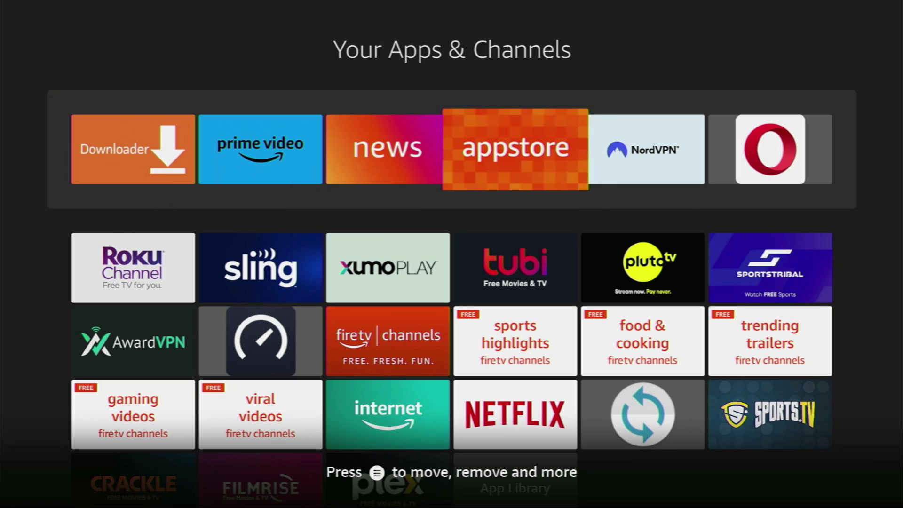
pyautogui.press('Right')
# Step: Open NordVPN, glance through All Countries, then connect to the Australia tile on the Home row
pyautogui.press('Return')
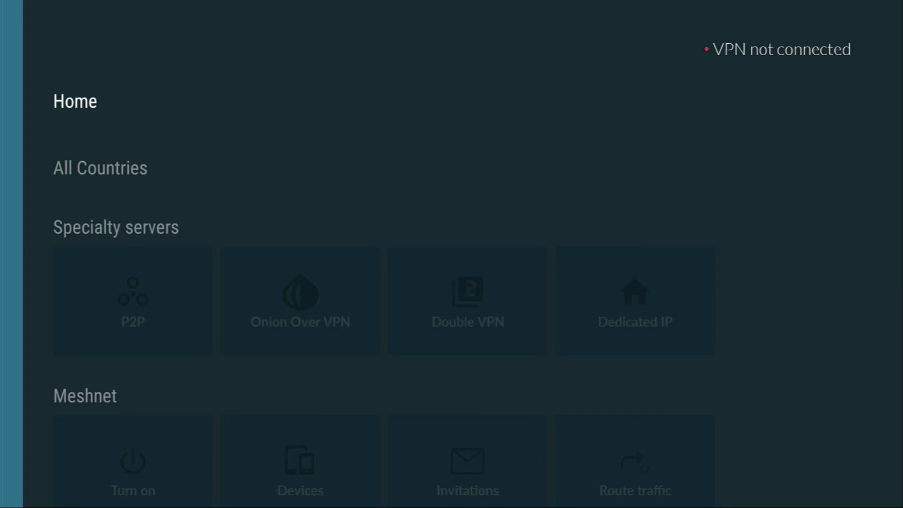
pyautogui.press('Down')
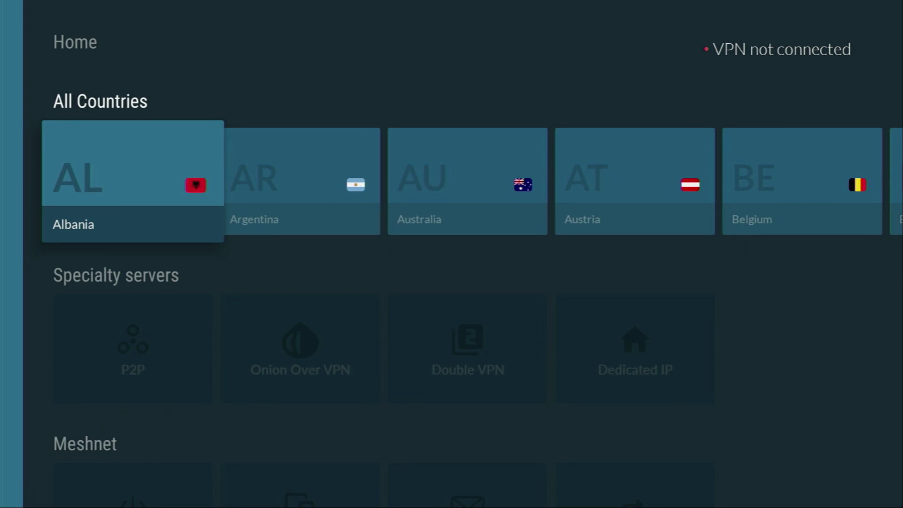
pyautogui.press('Right')
pyautogui.press('Right')
pyautogui.press('Right')
pyautogui.press('Right')
pyautogui.press('Right')
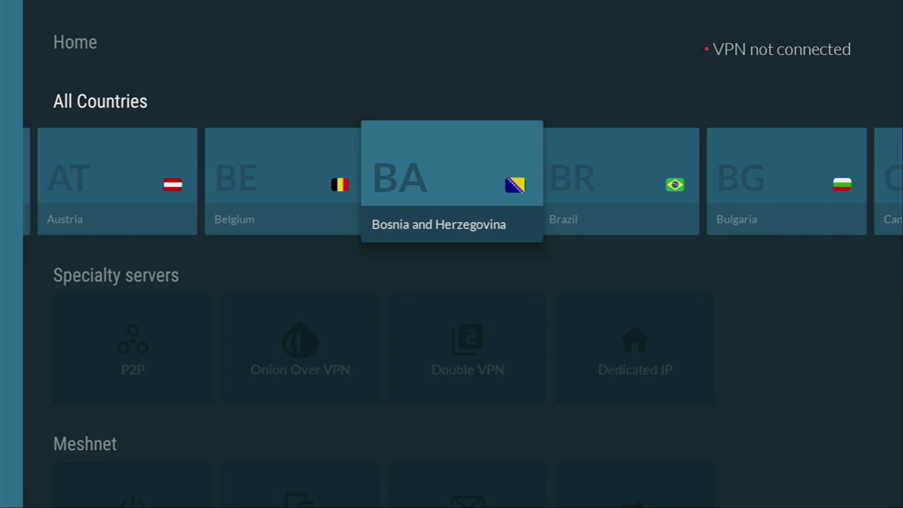
pyautogui.press('Right')
pyautogui.press('Right')
pyautogui.press('Right')
pyautogui.press('Right')
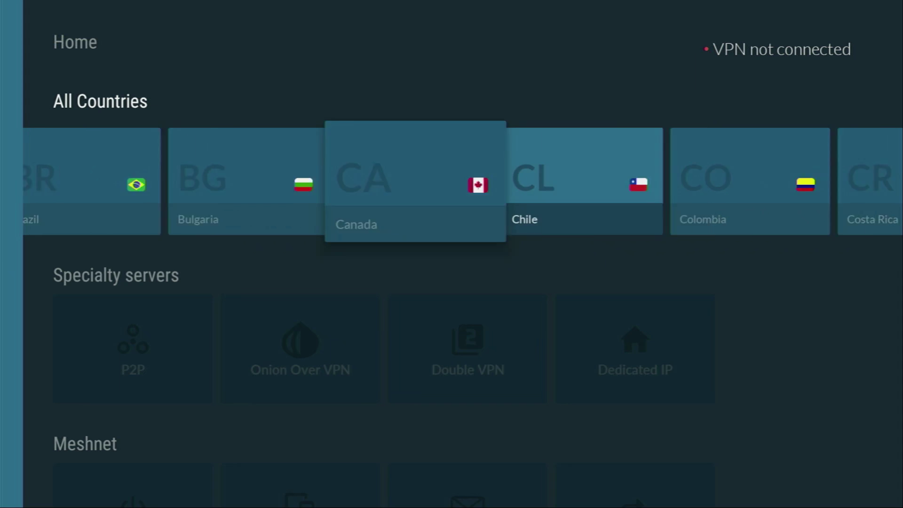
pyautogui.press('Right')
pyautogui.press('Right')
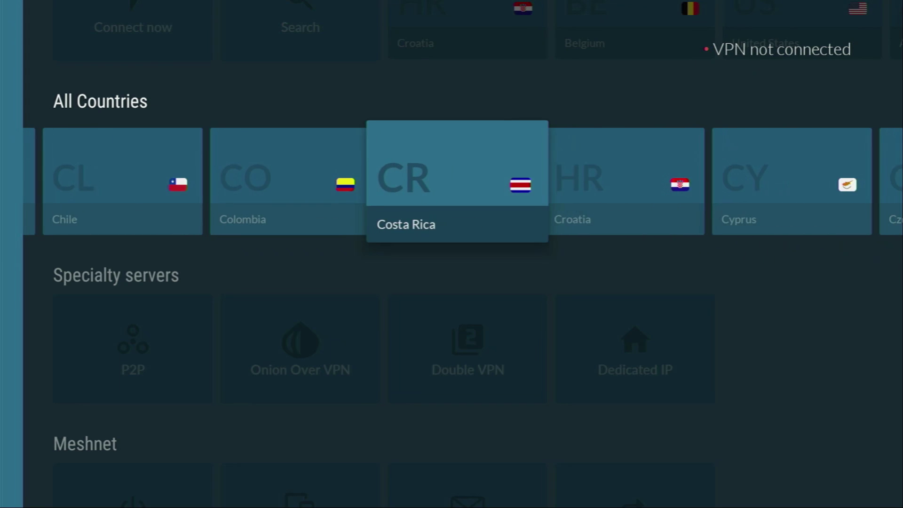
pyautogui.press('Right')
pyautogui.press('Up')
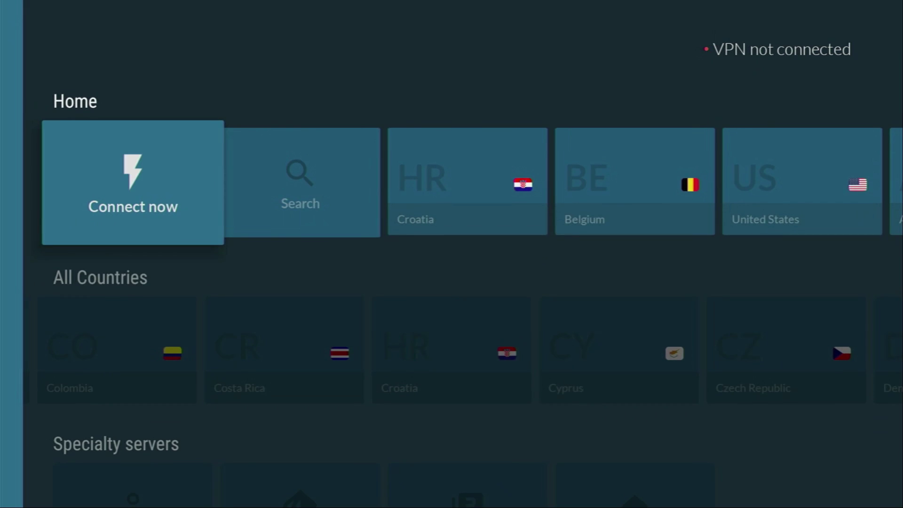
pyautogui.press('Right')
pyautogui.press('Right')
pyautogui.press('Right')
pyautogui.press('Right')
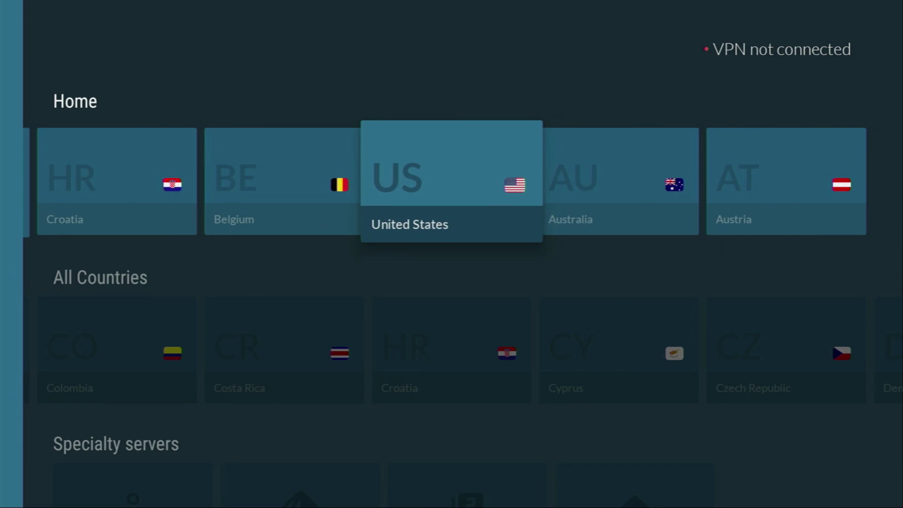
pyautogui.press('Right')
pyautogui.press('Return')
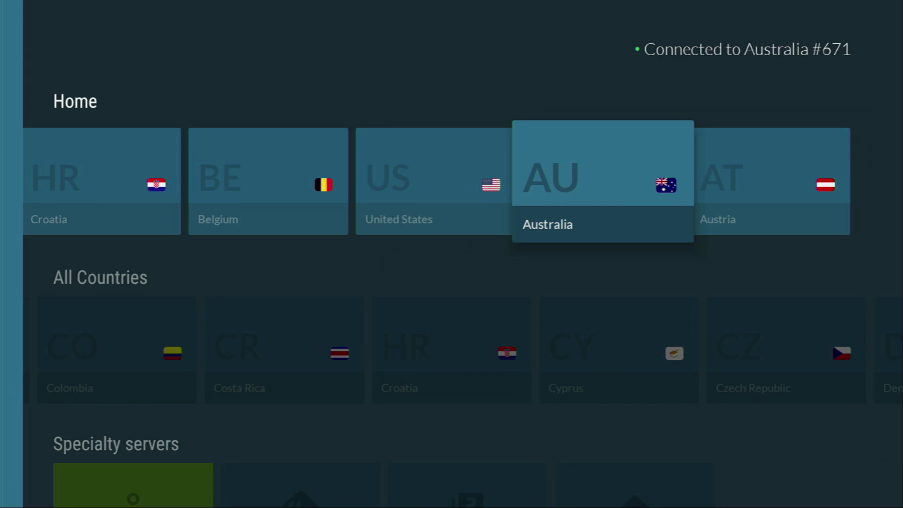
# Step: Browse All Countries from Croatia through Czech Republic, Denmark, Finland, Germany and Hong Kong to Hungary
pyautogui.press('Down')
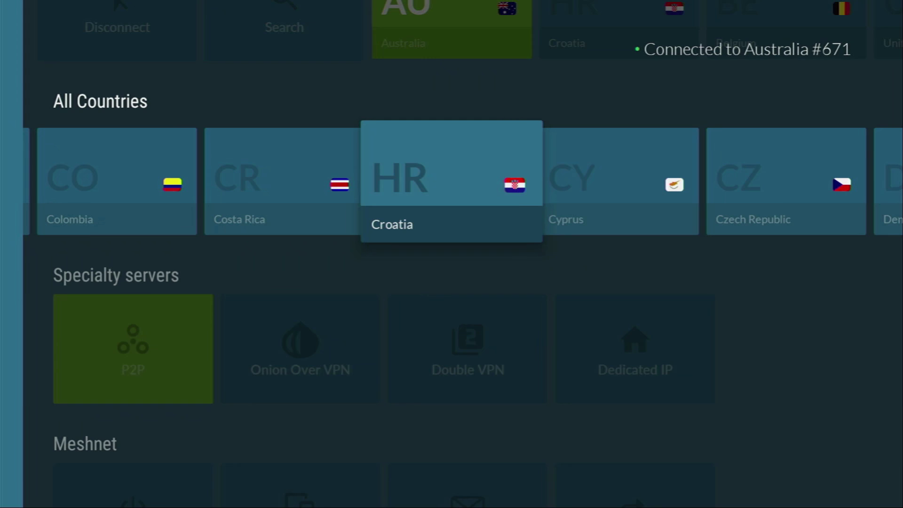
pyautogui.press('Up')
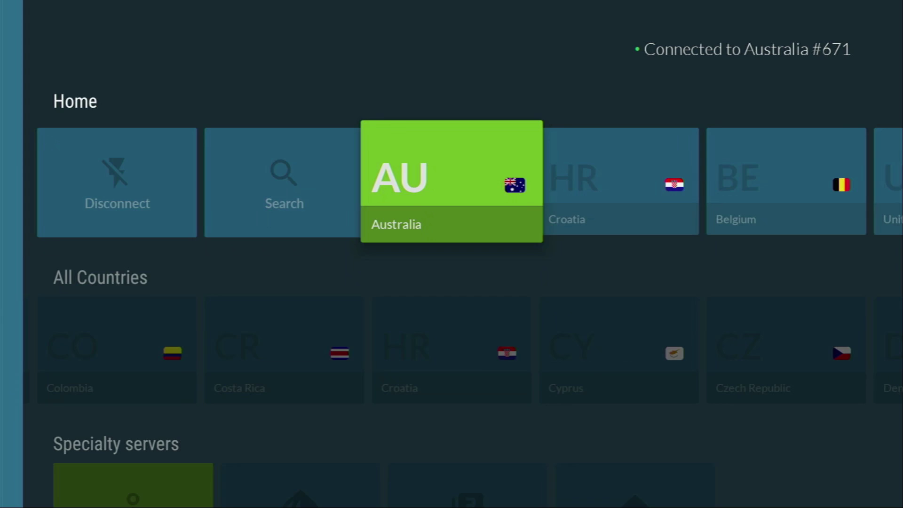
pyautogui.press('Down')
pyautogui.press('Right')
pyautogui.press('Right')
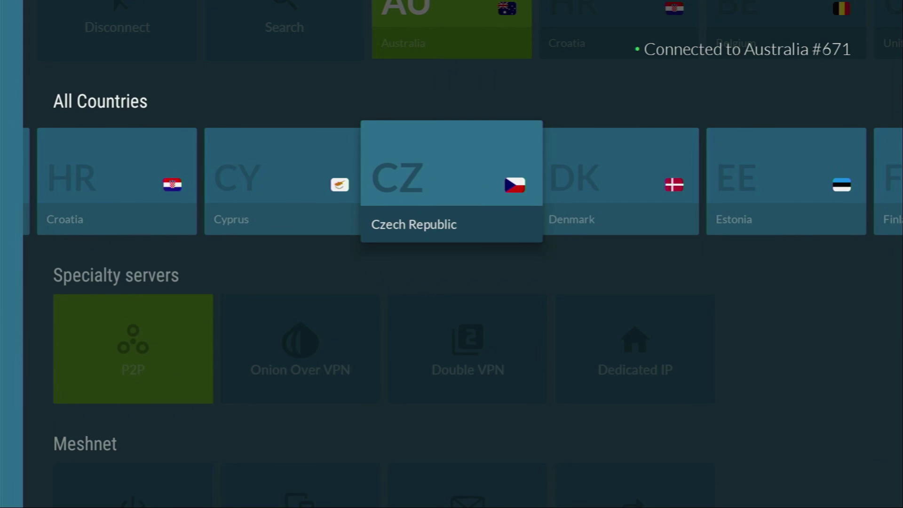
pyautogui.press('Right')
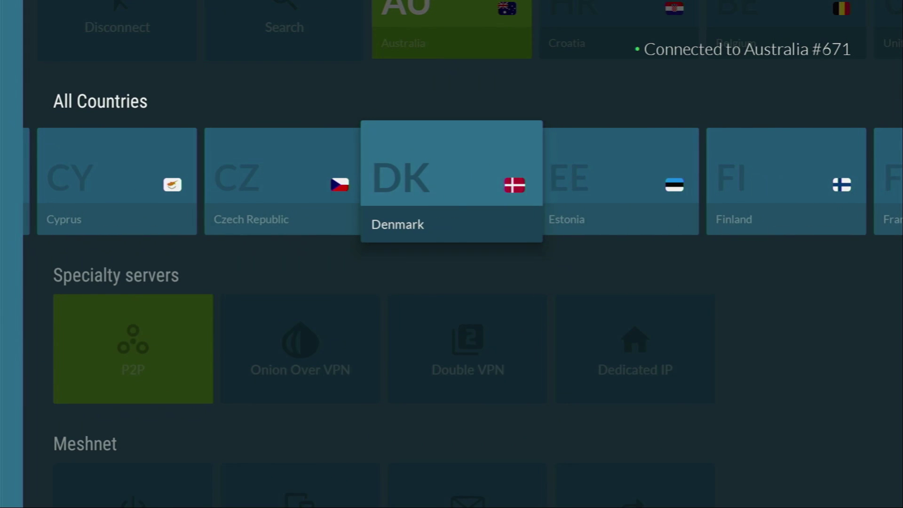
pyautogui.press('Right')
pyautogui.press('Right')
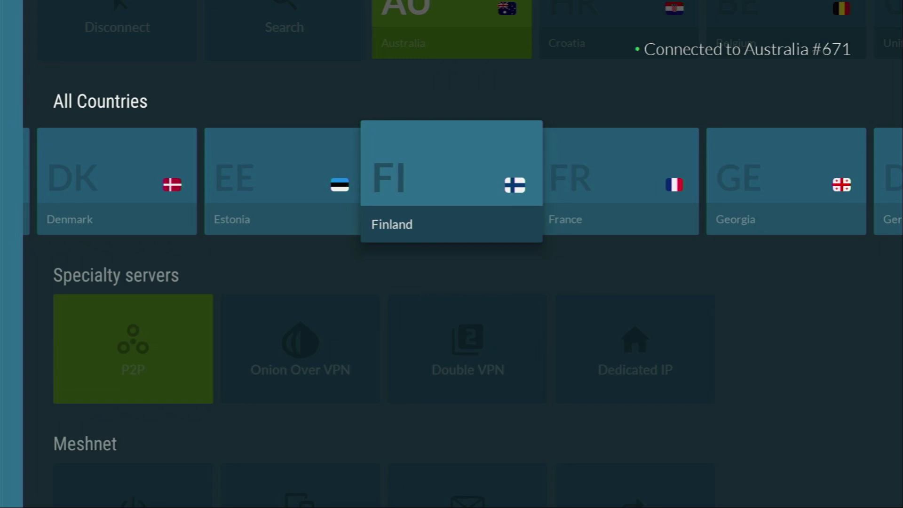
pyautogui.press('Right')
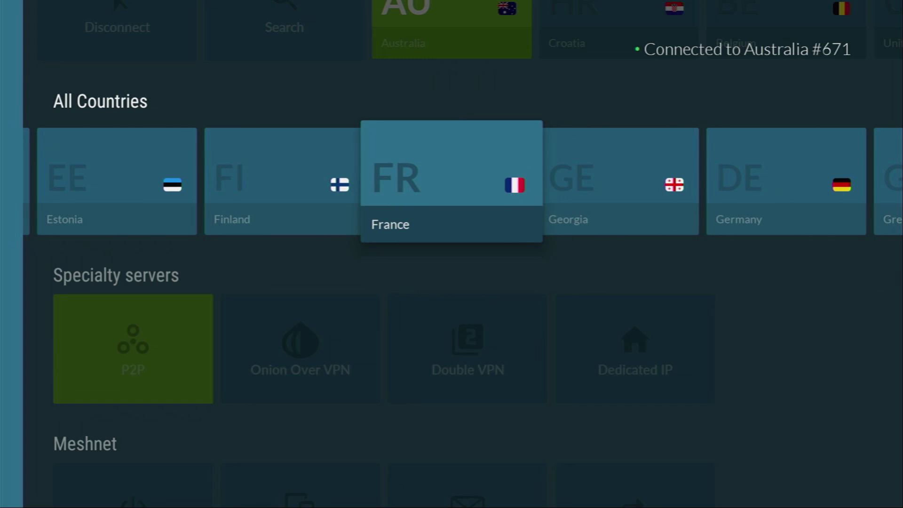
pyautogui.press('Right')
pyautogui.press('Right')
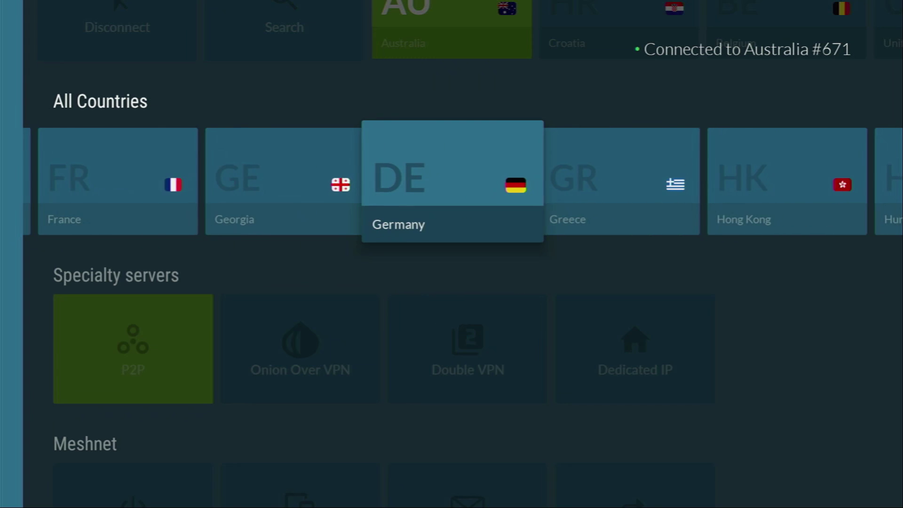
pyautogui.press('Right')
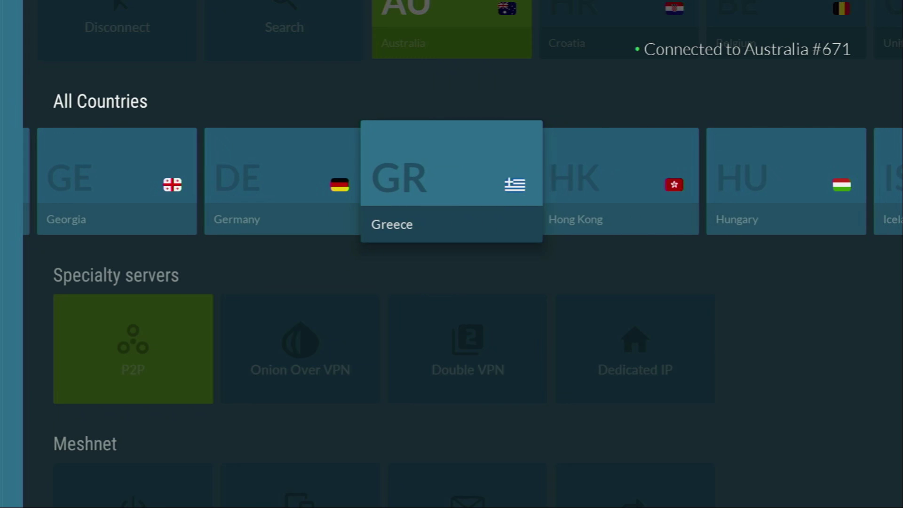
pyautogui.press('Right')
pyautogui.press('Right')
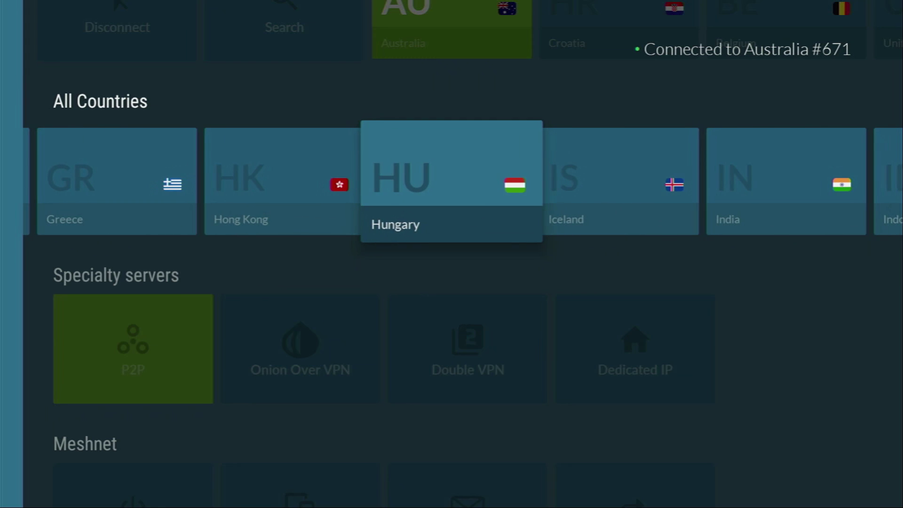
pyautogui.press('Up')
pyautogui.press('Right')
pyautogui.press('Right')
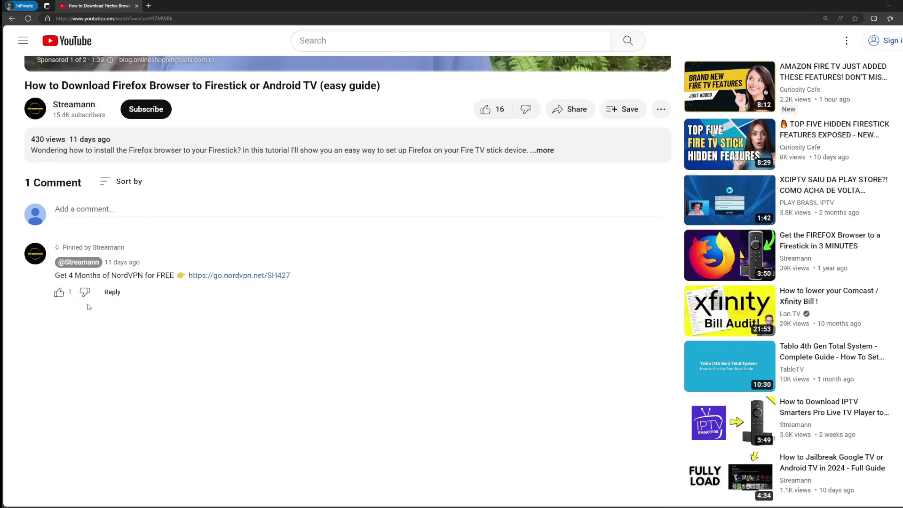
# Step: Select the NordVPN URL in the pinned YouTube comment and open it in a new tab
pyautogui.moveTo(290, 276); pyautogui.dragTo(187, 277)
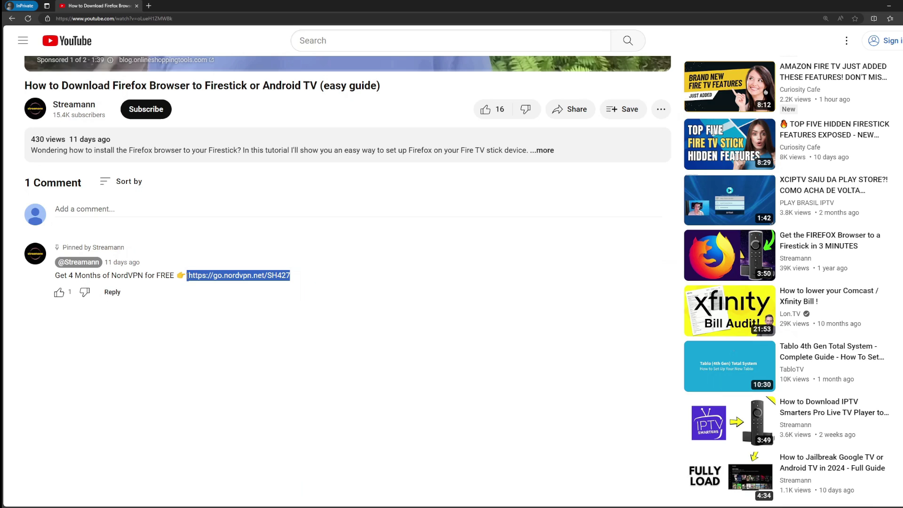
pyautogui.click(243, 276)
pyautogui.moveTo(382, 173); pyautogui.dragTo(443, 190)
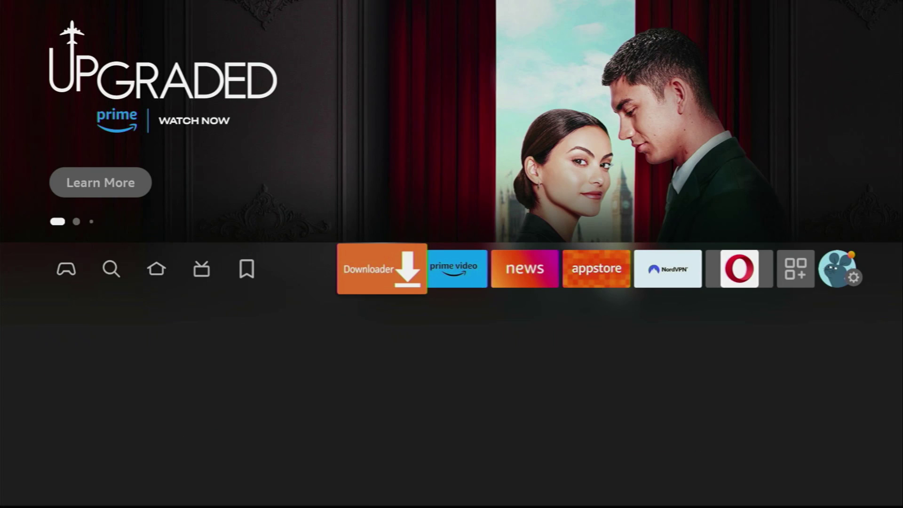
# Step: Launch Downloader and bring up the on-screen keyboard for its URL field
pyautogui.press('Return')
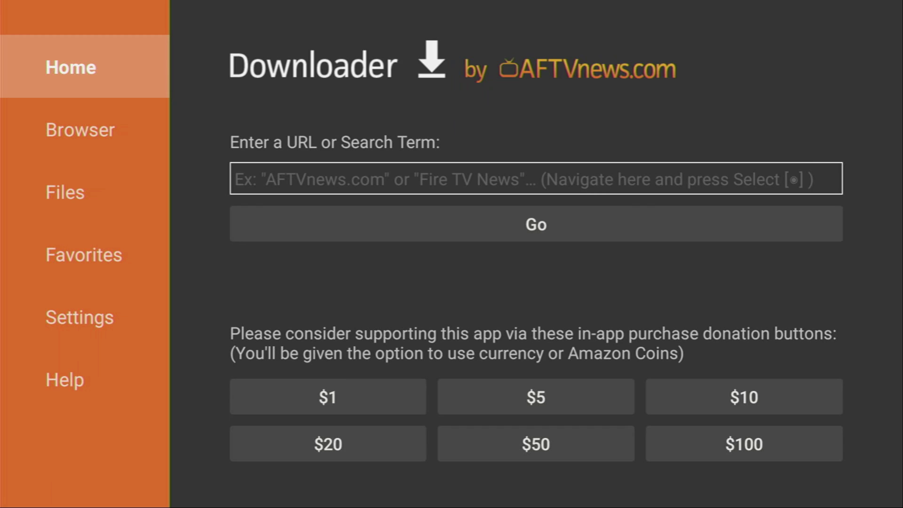
pyautogui.press('Down')
pyautogui.press('Up')
pyautogui.press('Right')
pyautogui.press('Return')
# Step: Enter code 327187 and press Go to download the 24.3 MB VU Player Pro file
pyautogui.press('Left')
pyautogui.press('Left')
pyautogui.press('Left')
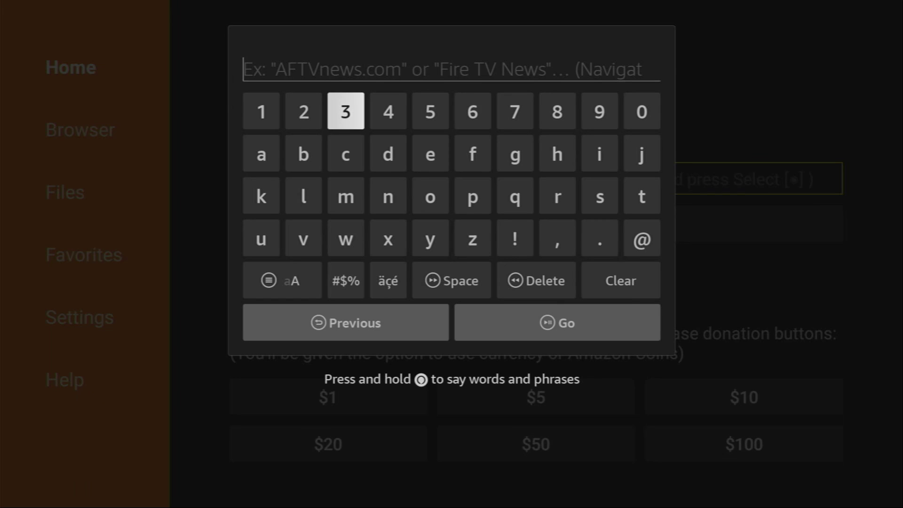
pyautogui.press('Return')
pyautogui.press('Left')
pyautogui.press('Return')
pyautogui.press('Left')
pyautogui.write('7')
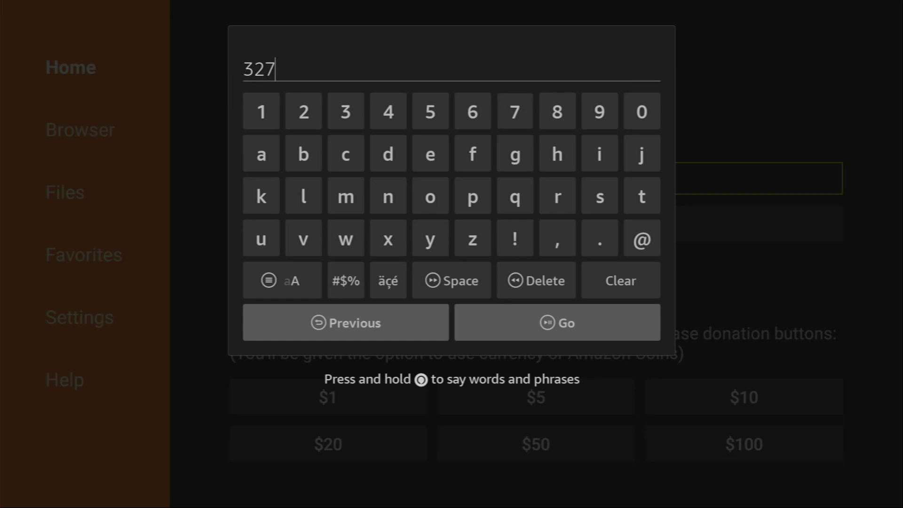
pyautogui.press('Left')
pyautogui.press('Left')
pyautogui.press('Left')
pyautogui.press('Left')
pyautogui.press('Left')
pyautogui.press('Left')
pyautogui.press('Return')
pyautogui.press('Right')
pyautogui.press('Right')
pyautogui.press('Right')
pyautogui.press('Right')
pyautogui.press('Right')
pyautogui.press('Right')
pyautogui.press('Right')
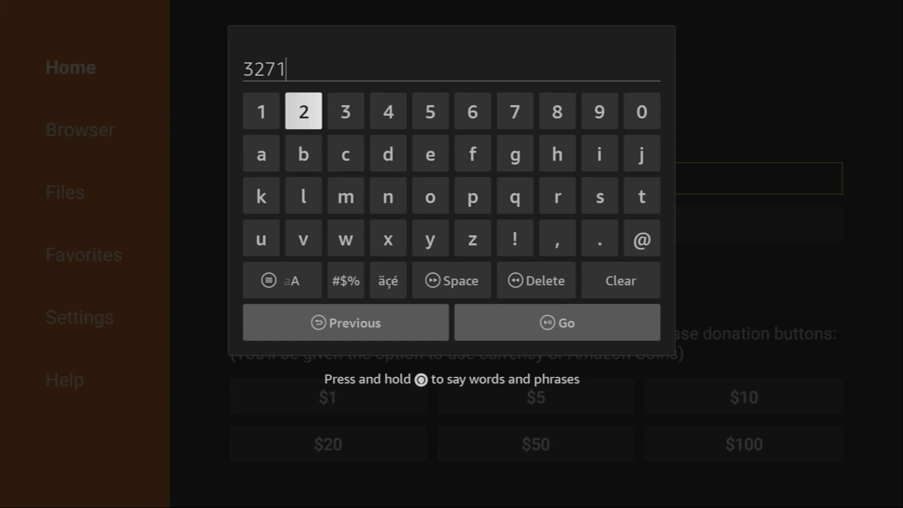
pyautogui.press('Return')
pyautogui.press('Left')
pyautogui.press('Return')
pyautogui.press('Down')
pyautogui.press('Down')
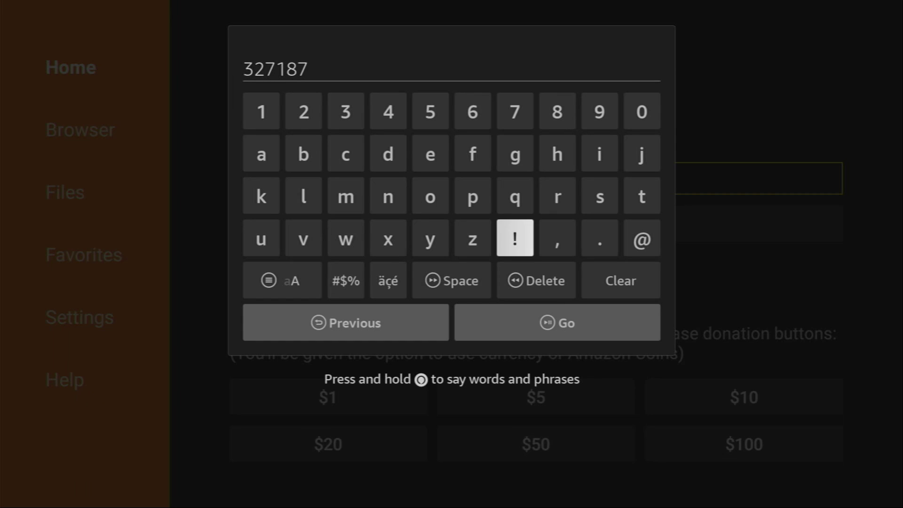
pyautogui.press('Down')
pyautogui.press('Down')
pyautogui.press('Return')
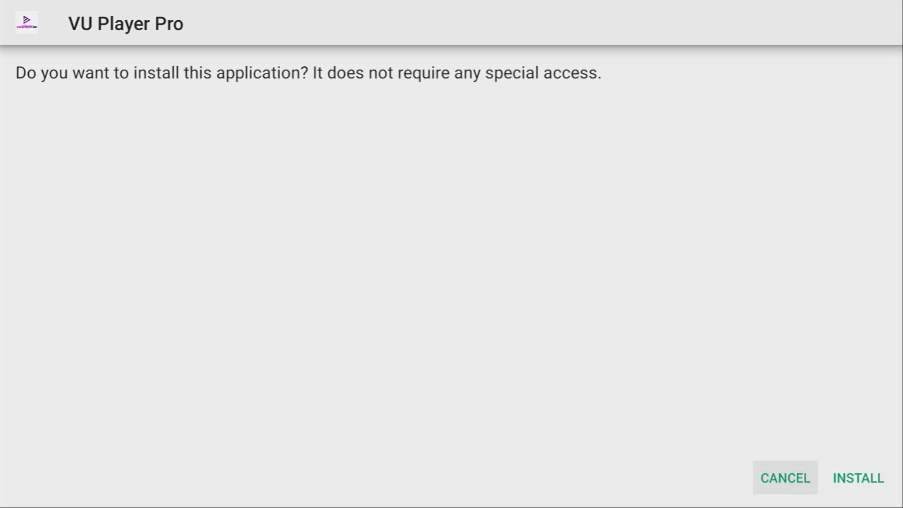
# Step: Install VU Player Pro and finish with Done instead of opening it
pyautogui.press('Right')
pyautogui.press('Return')
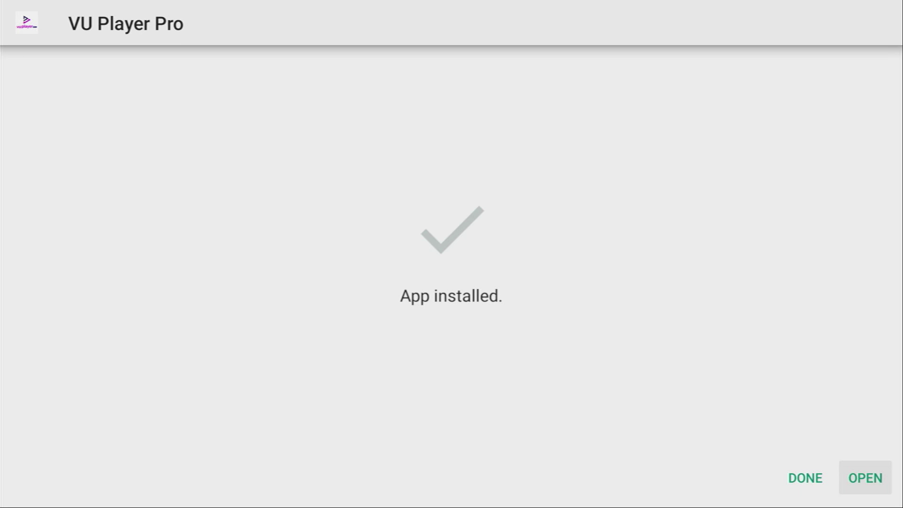
pyautogui.press('Left')
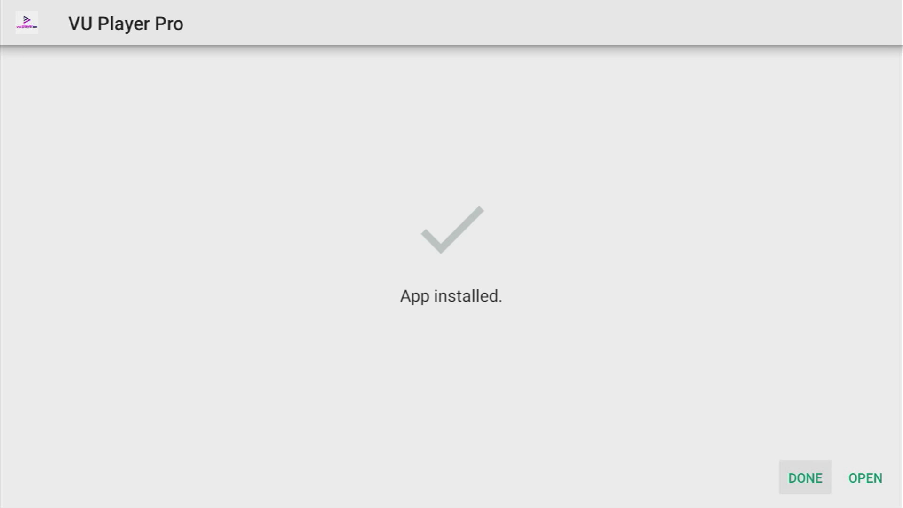
# Step: Delete the vupro.apk installer from the Status dialog and confirm the deletion
pyautogui.press('Return')
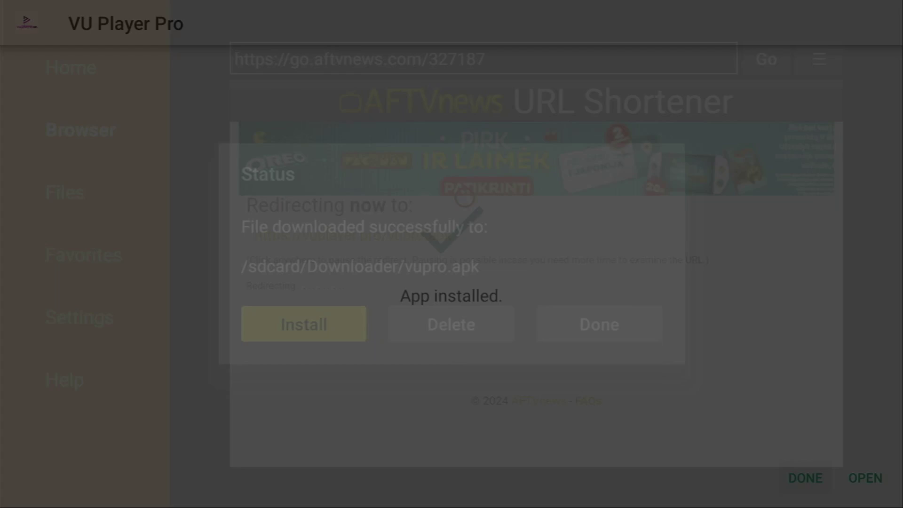
pyautogui.press('Right')
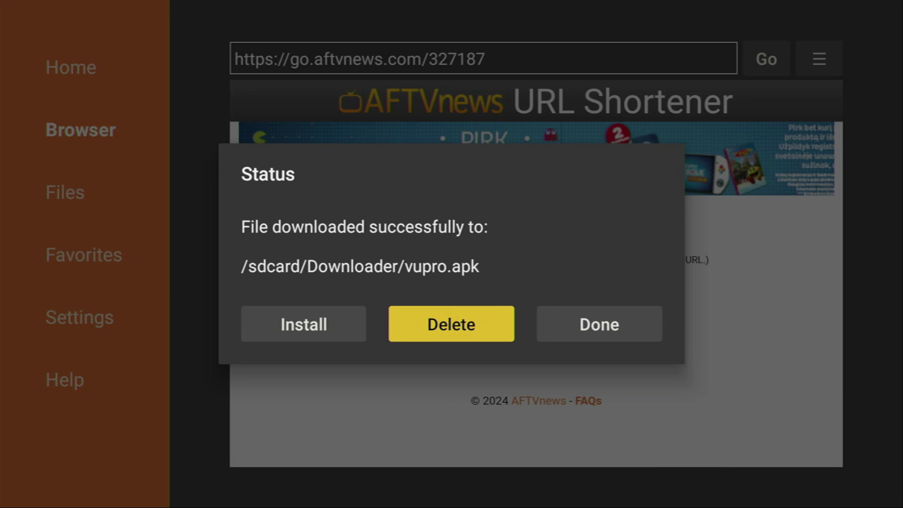
pyautogui.press('Return')
pyautogui.press('Left')
pyautogui.press('Return')
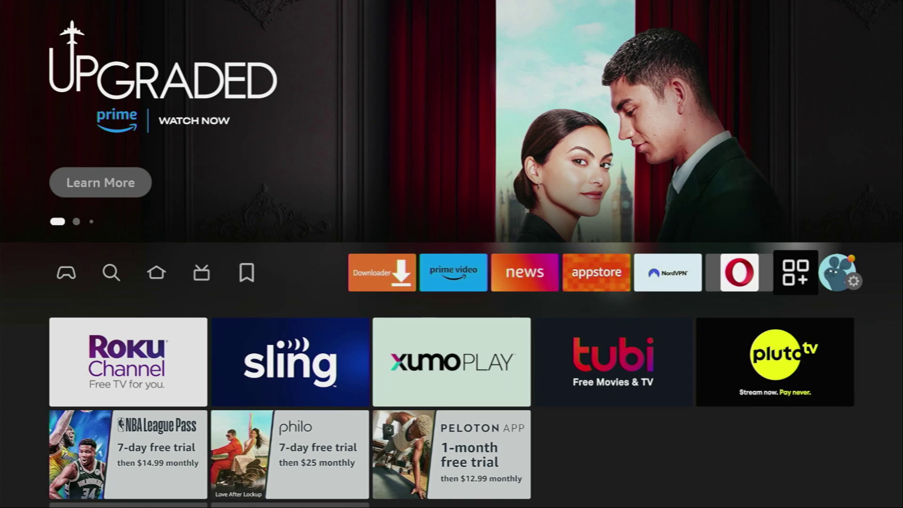
# Step: In the Apps grid, use the vu player tile's Menu option Move to front, then check the top row
pyautogui.press('Return')
pyautogui.press('Down')
pyautogui.press('Down')
pyautogui.press('Down')
pyautogui.press('Right')
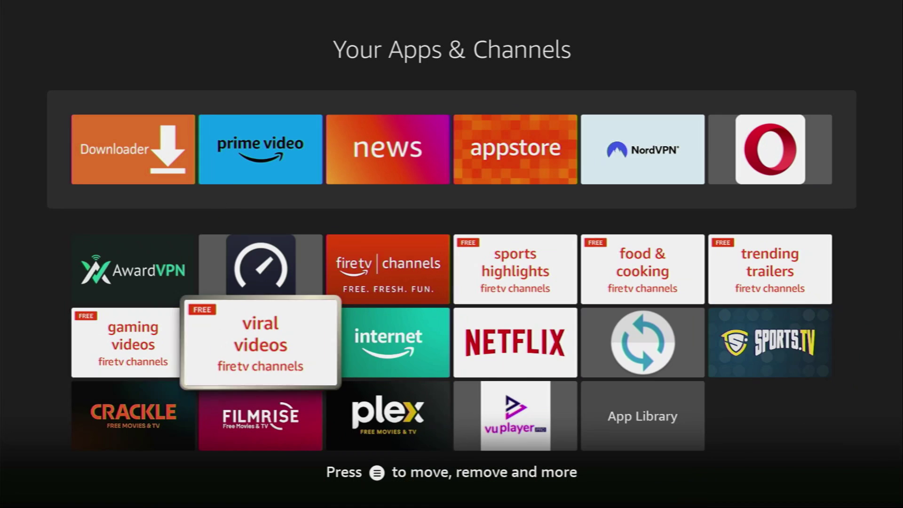
pyautogui.press('Right')
pyautogui.press('Right')
pyautogui.press('Down')
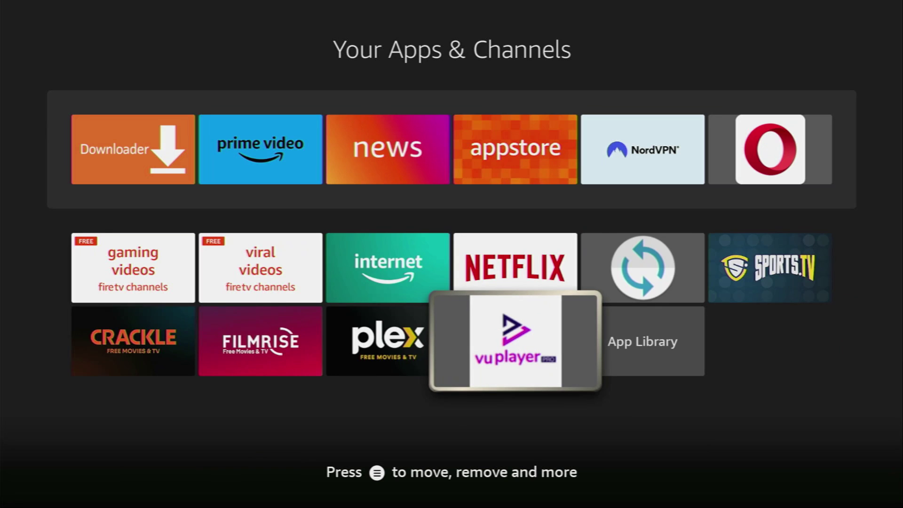
pyautogui.press('Menu')
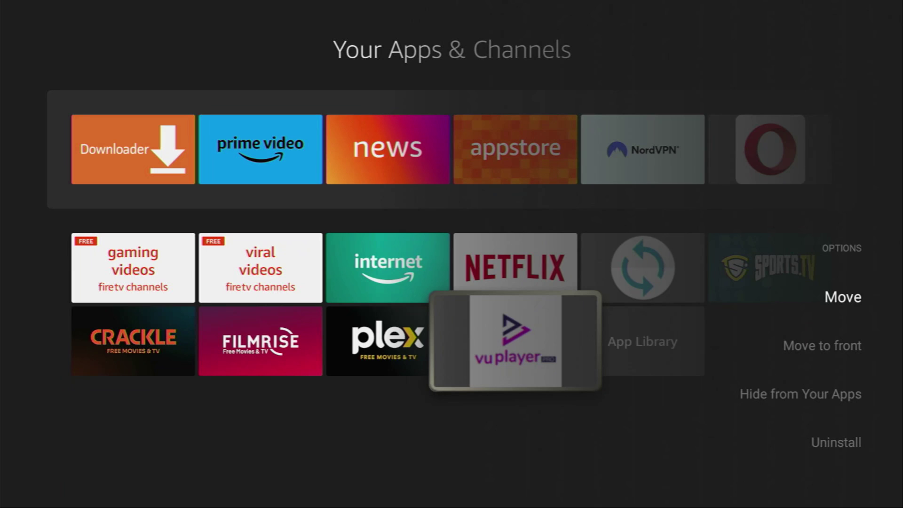
pyautogui.press('Down')
pyautogui.press('Return')
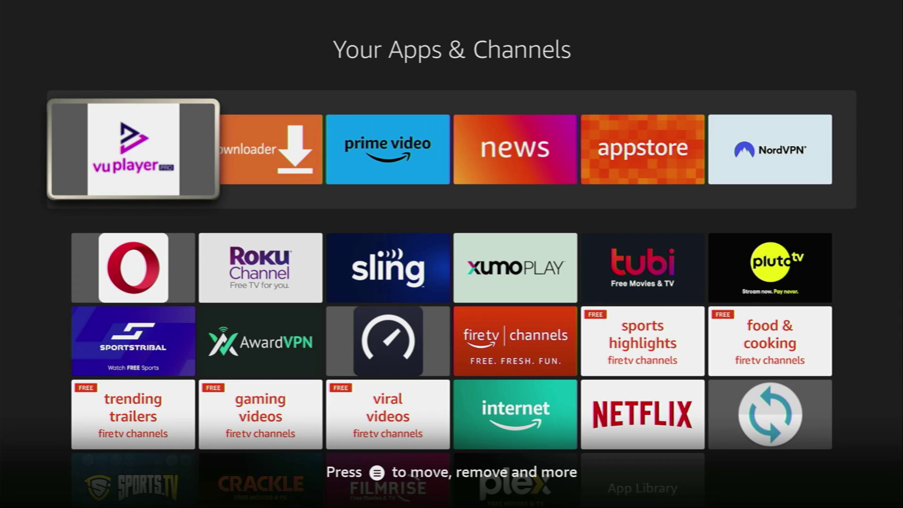
pyautogui.press('Right')
pyautogui.press('Right')
pyautogui.press('Right')
pyautogui.press('Right')
pyautogui.press('Right')
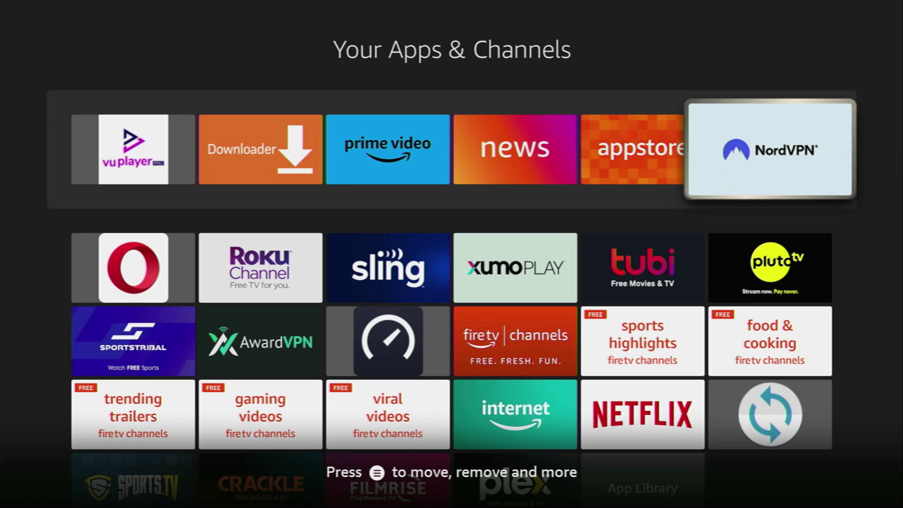
pyautogui.press('Left')
pyautogui.press('Left')
pyautogui.press('Left')
pyautogui.press('Left')
pyautogui.press('Left')
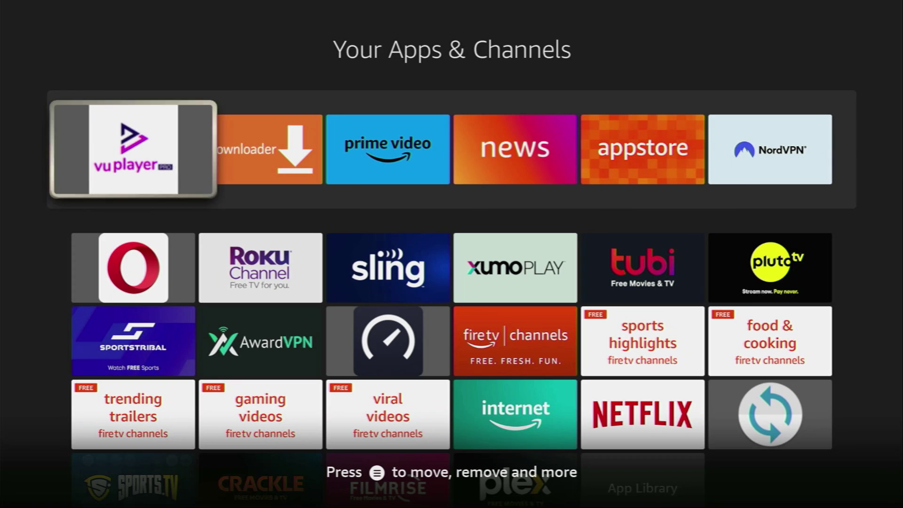
# Step: Launch VU Player Pro and continue past the subscription notice to its home screen
pyautogui.press('Return')
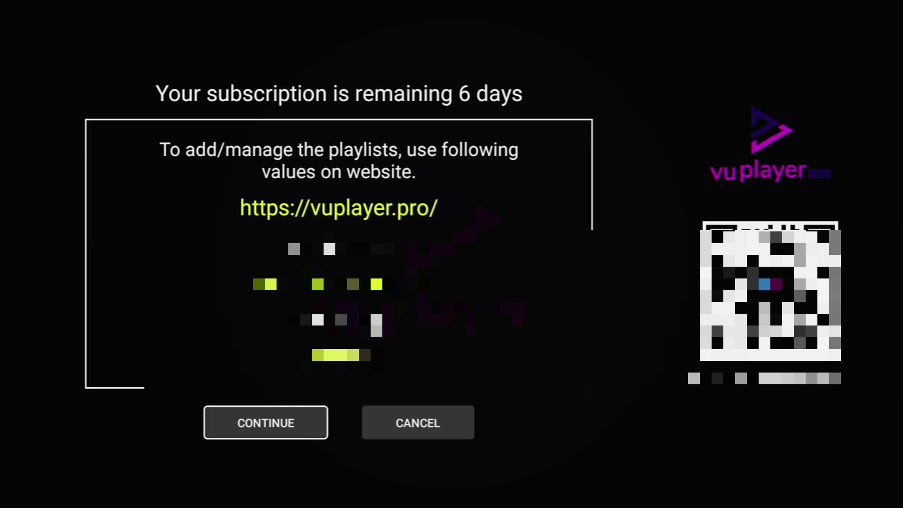
pyautogui.press('Return')
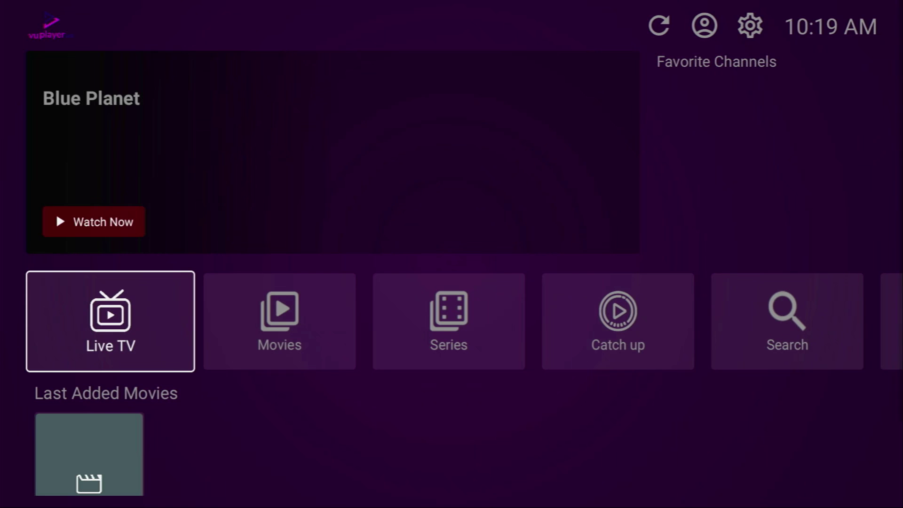
pyautogui.press('Left')
pyautogui.press('Left')
pyautogui.press('Left')
pyautogui.press('Left')
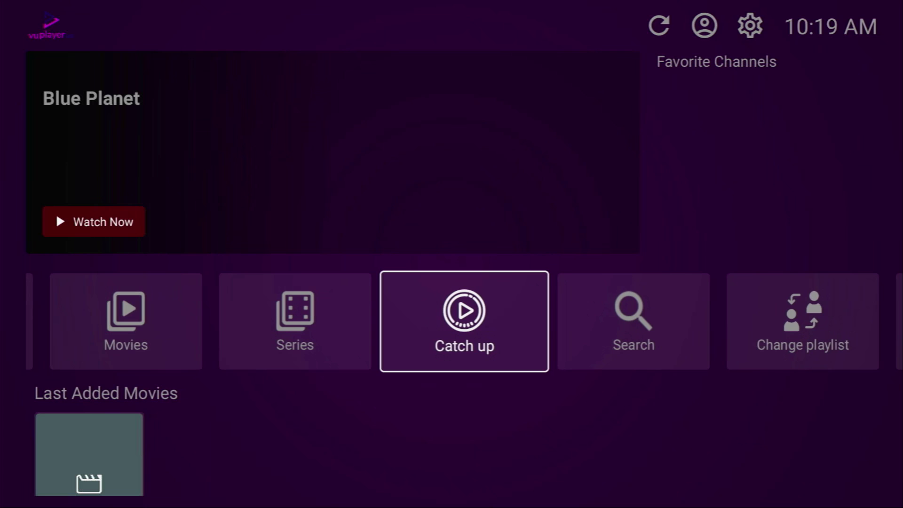
pyautogui.press('Left')
pyautogui.press('Left')
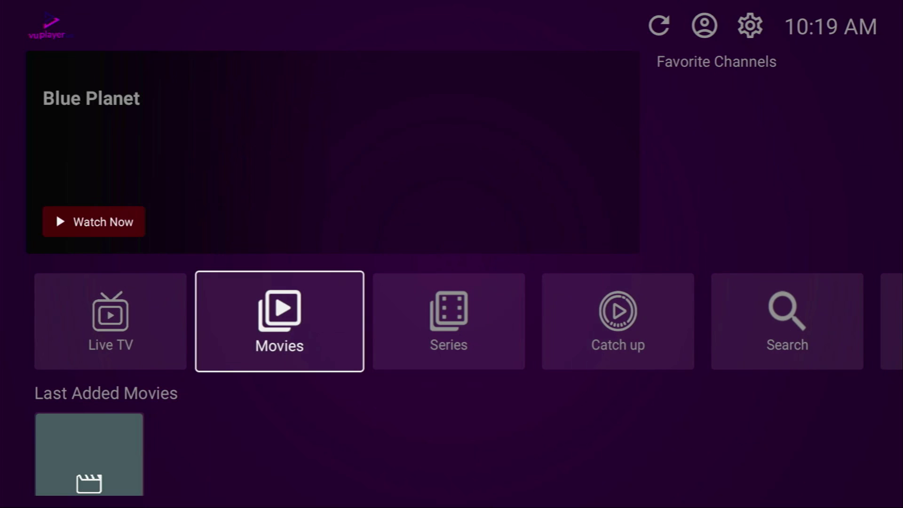
pyautogui.press('Left')
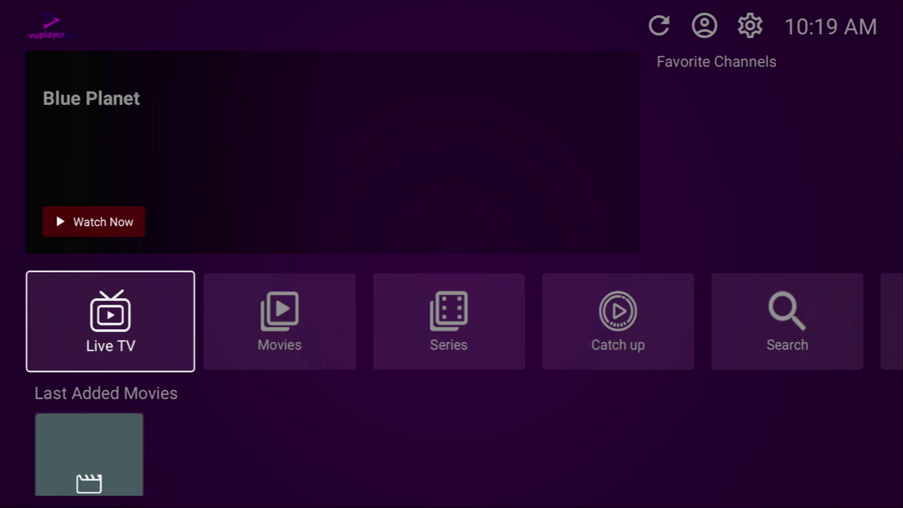
pyautogui.press('Right')
pyautogui.press('Left')
pyautogui.press('Right')
pyautogui.press('Right')
pyautogui.press('Right')
pyautogui.press('Right')
pyautogui.press('Right')
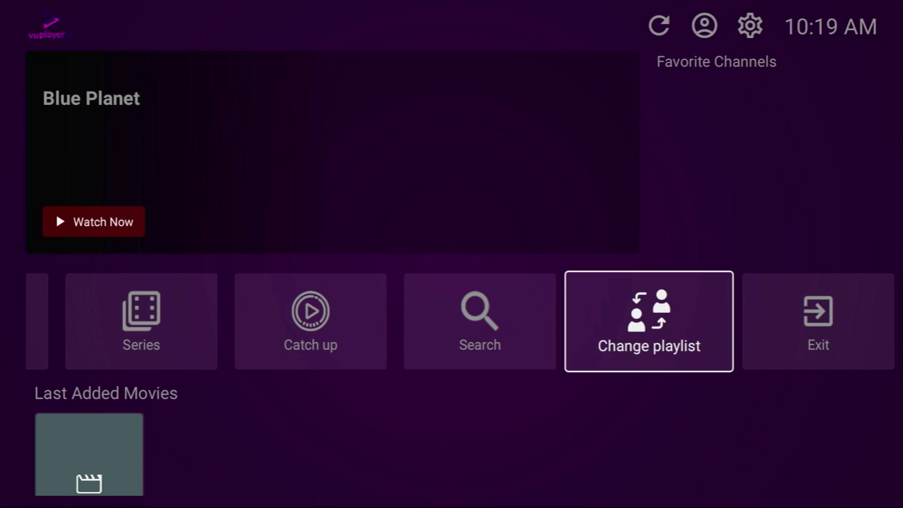
pyautogui.press('Return')
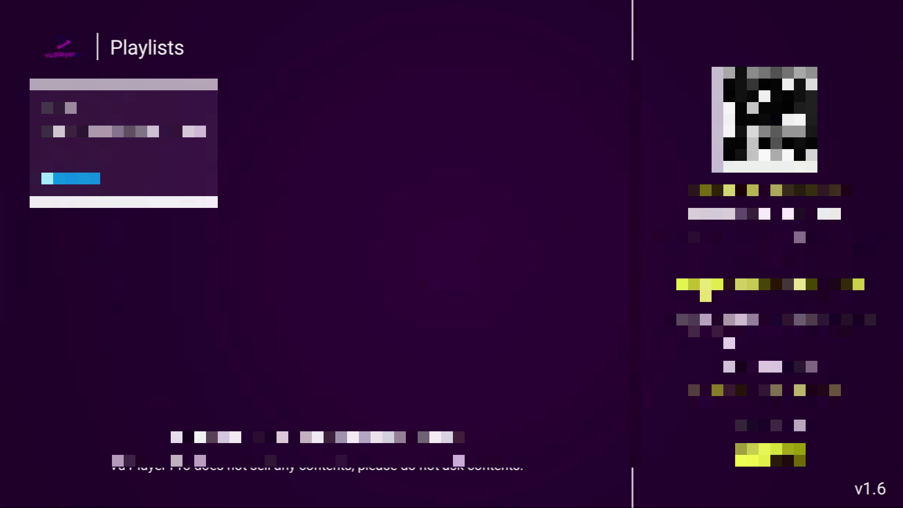
pyautogui.press('Return')
pyautogui.press('Right')
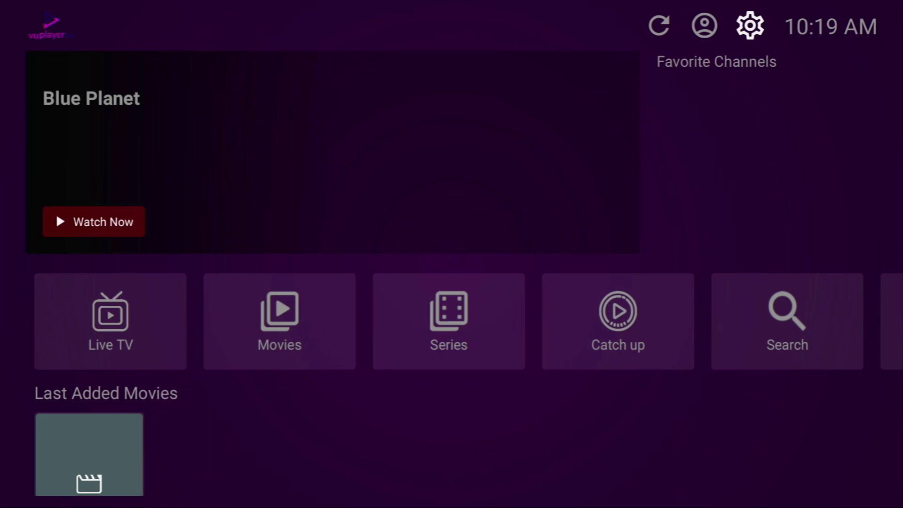
# Step: Open VU Player Pro's Settings and browse to the Hide Vod Categories option
pyautogui.press('Return')
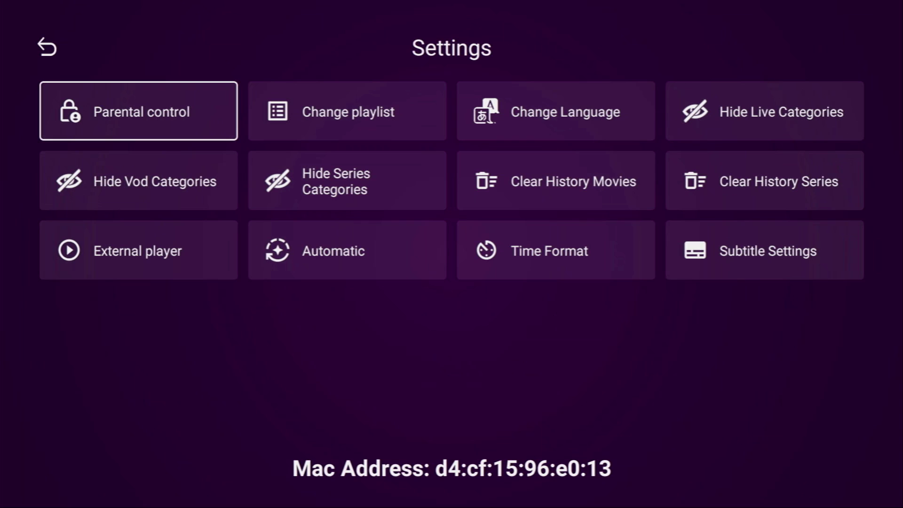
pyautogui.press('Down')
pyautogui.press('Down')
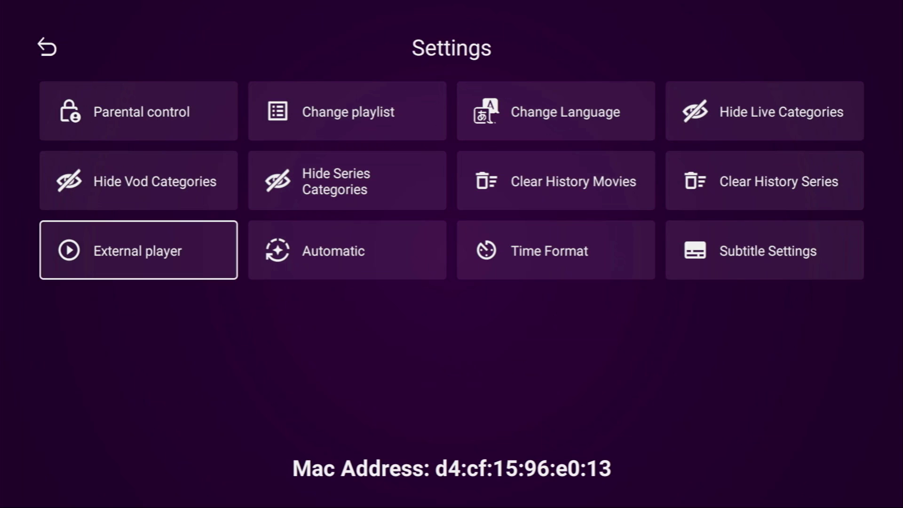
pyautogui.press('Right')
pyautogui.press('Up')
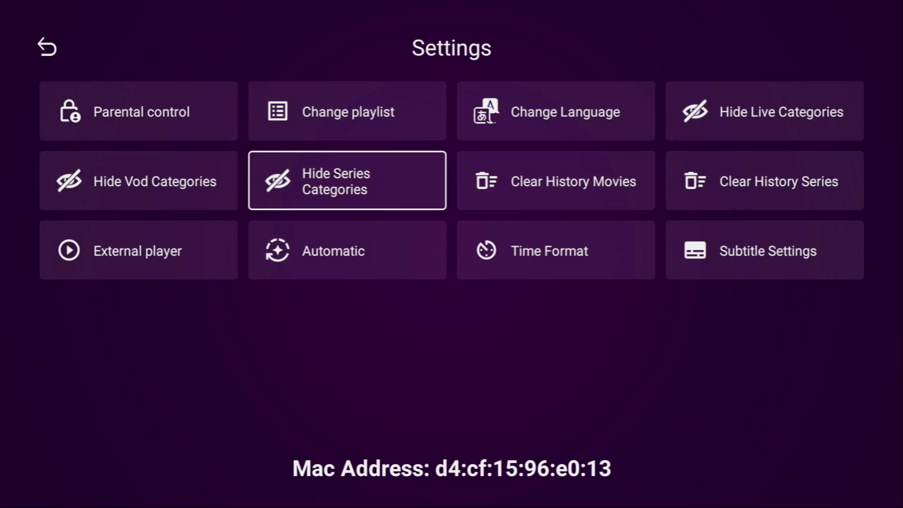
pyautogui.press('Left')
# Step: Browse the Clear History Movies, Subtitle Settings and Change Language tiles
pyautogui.press('Right')
pyautogui.press('Right')
pyautogui.press('Left')
pyautogui.press('Right')
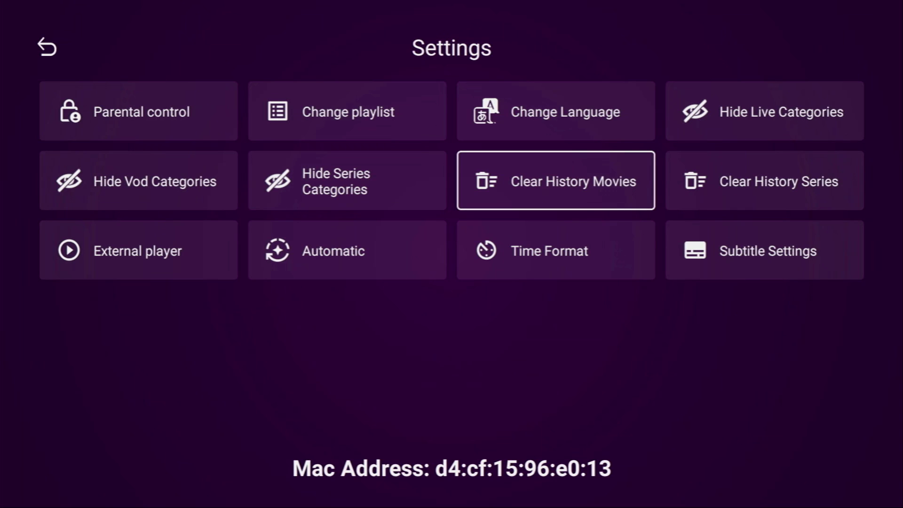
pyautogui.press('Right')
pyautogui.press('Down')
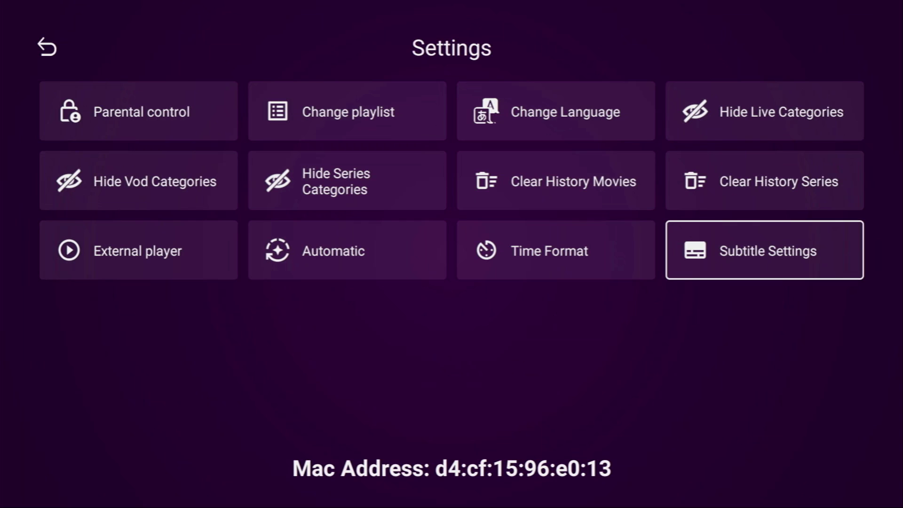
pyautogui.press('Up')
pyautogui.press('Up')
pyautogui.press('Left')
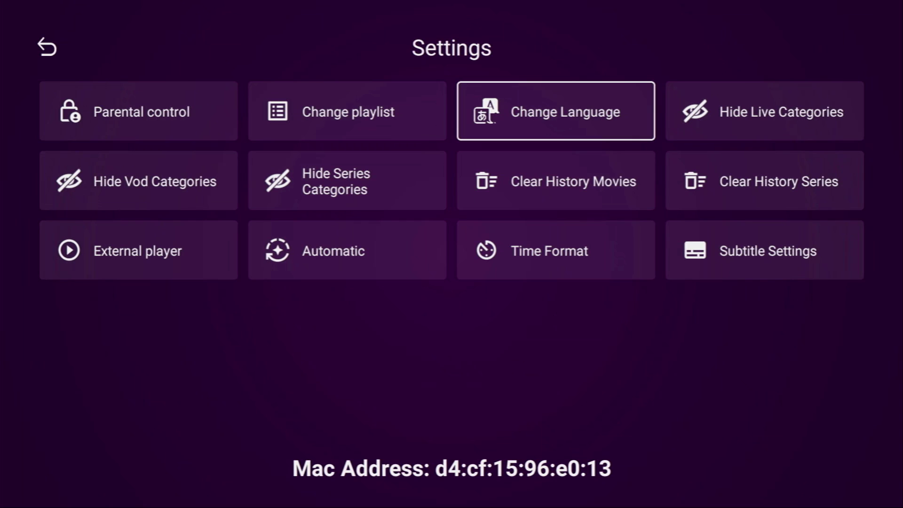